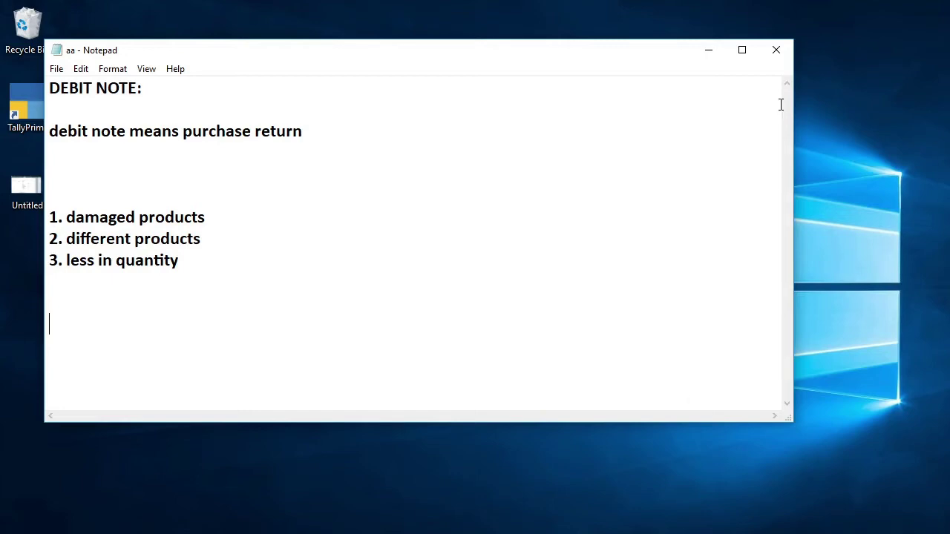
- Minimize the debit note text, switch to TallyPrime and open a new Purchase voucher
click(709, 52)
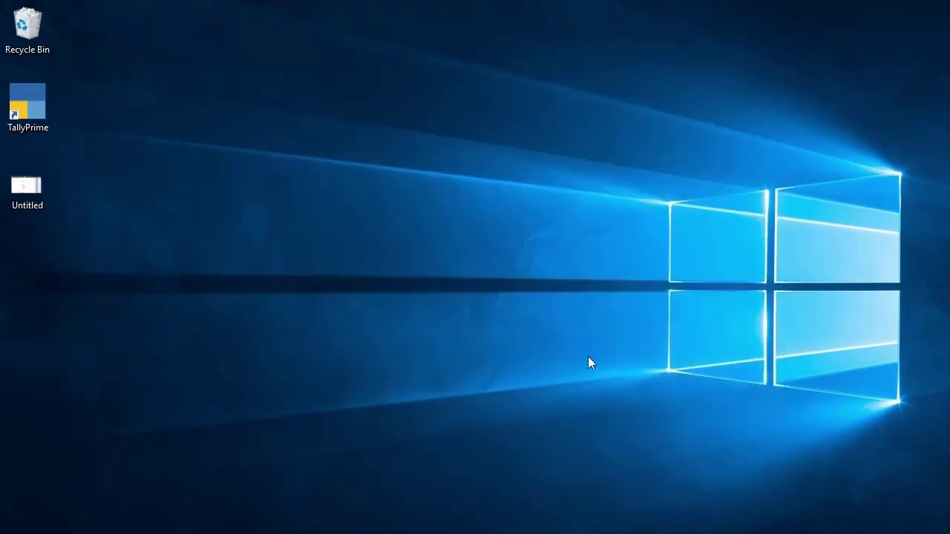
click(520, 533)
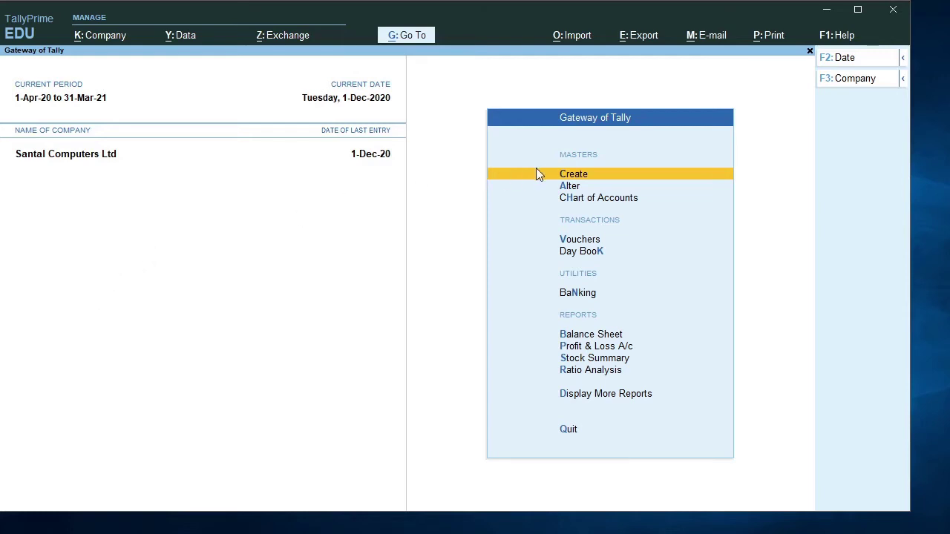
key(Down)
key(Down)
key(Down)
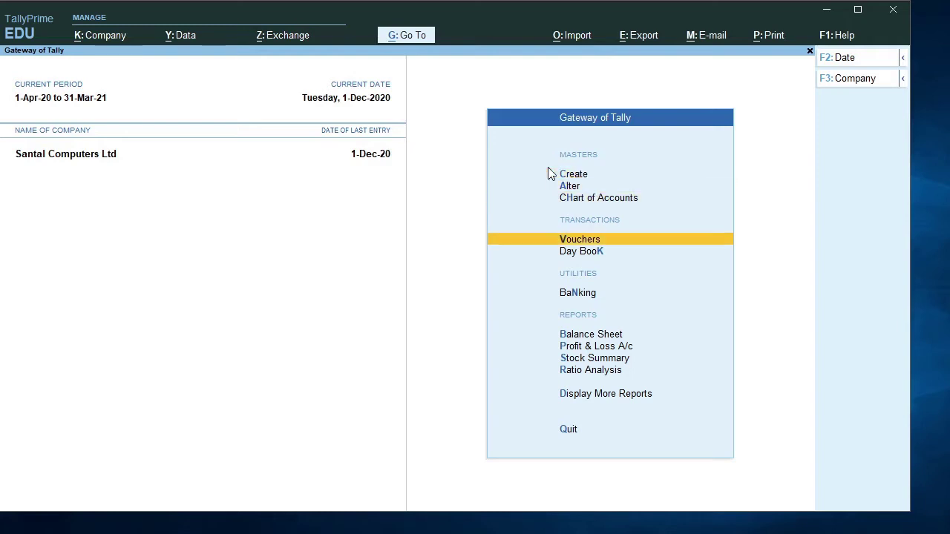
key(Return)
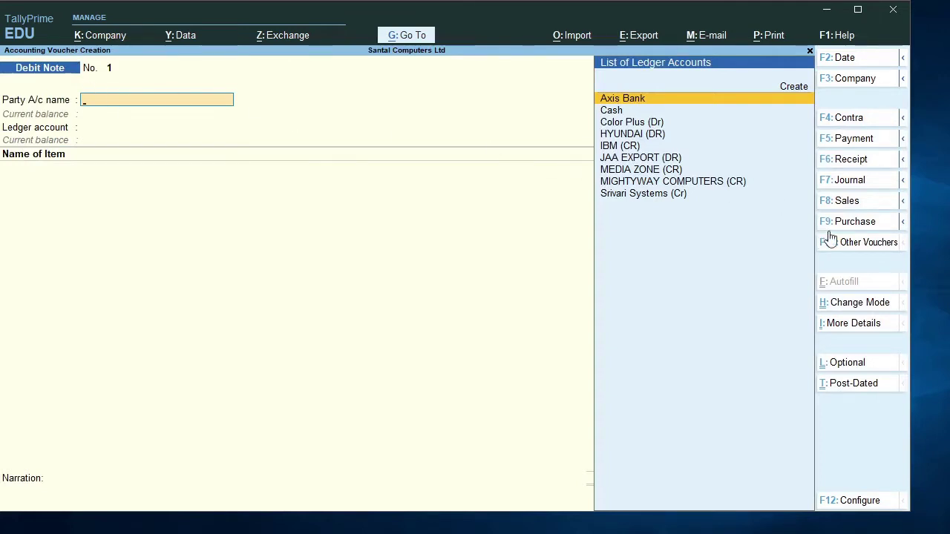
click(853, 223)
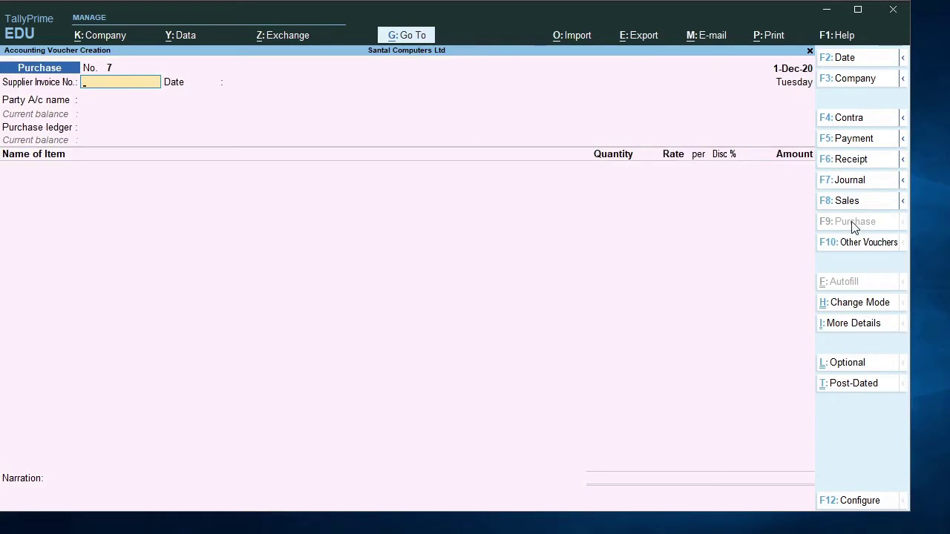
- Enter supplier invoice number 07 on the purchase voucher and accept 1-Dec-20 as the invoice date
text(07)
key(Return)
key(Return)
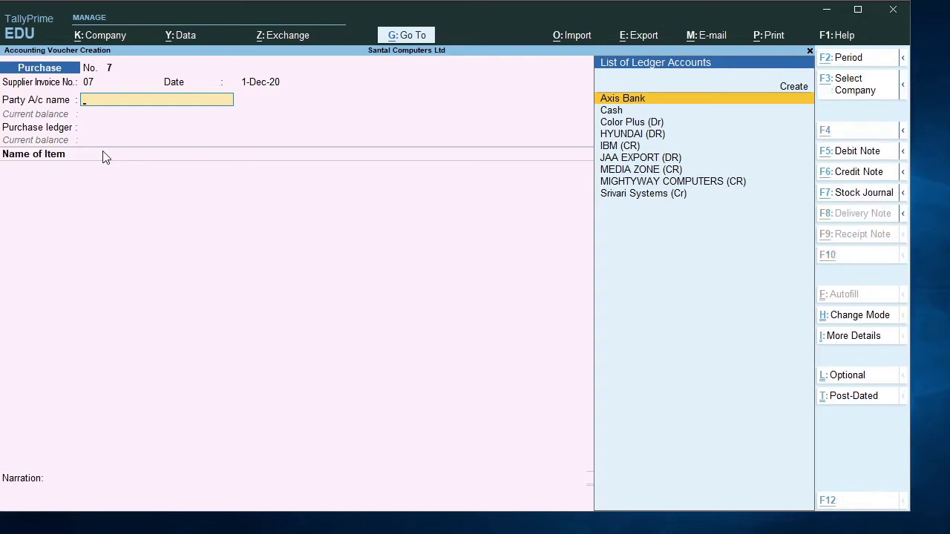
- Start a new party ledger named Abc (Cr) from the voucher and place it under Sundry Creditors without bill-by-bill balances
key(alt+c)
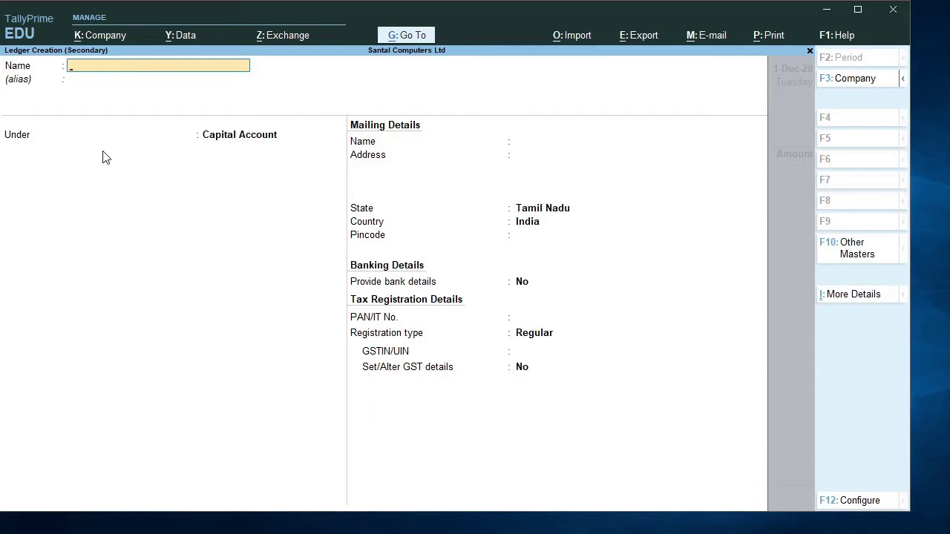
text(Ab)
text(c (Cr))
key(Return)
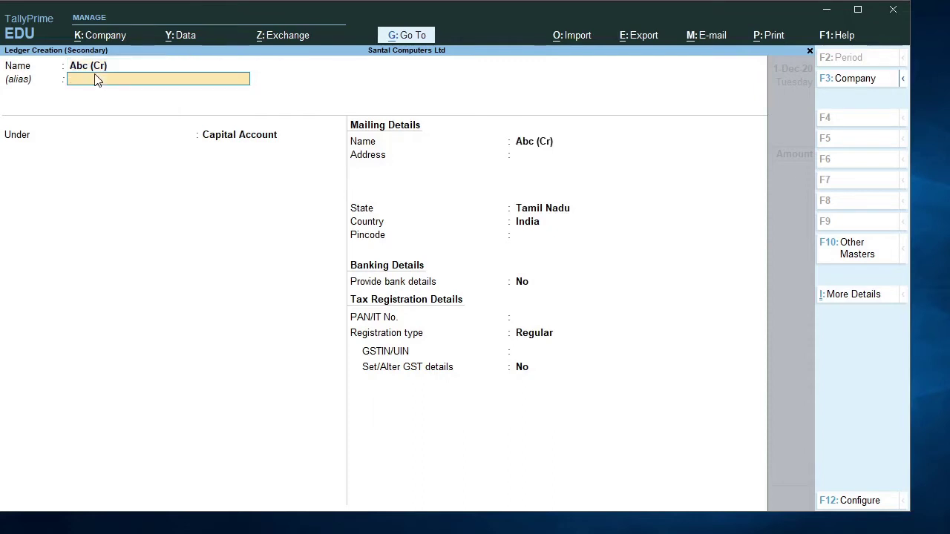
key(Return)
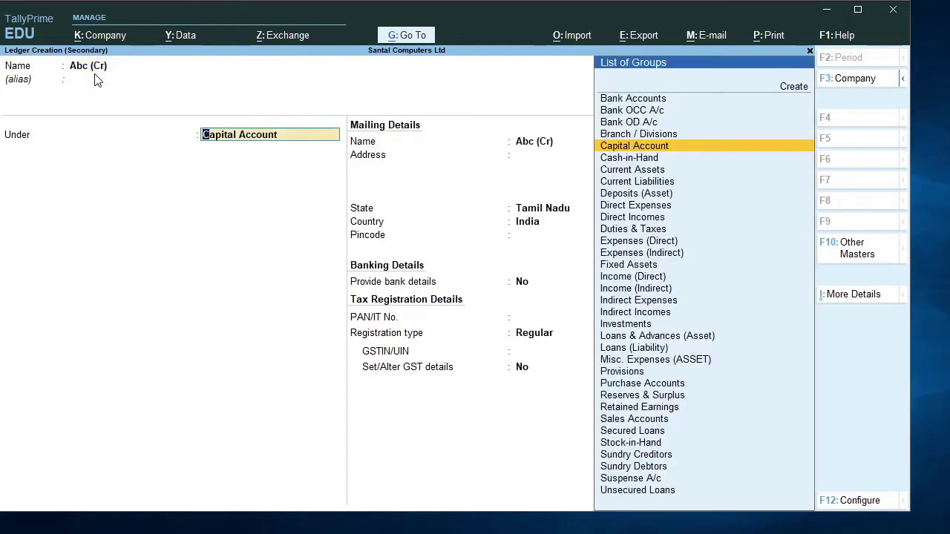
text(S)
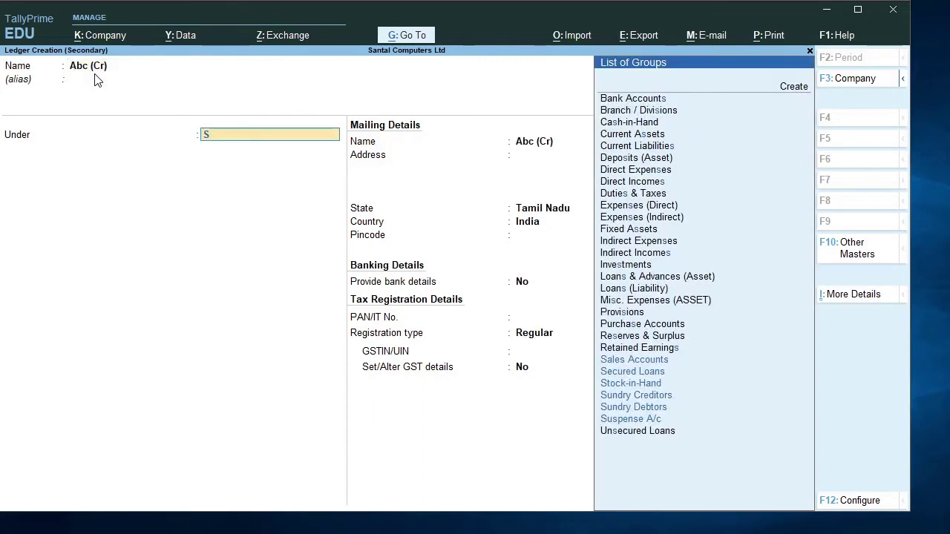
key(Down)
key(Down)
key(Down)
key(Down)
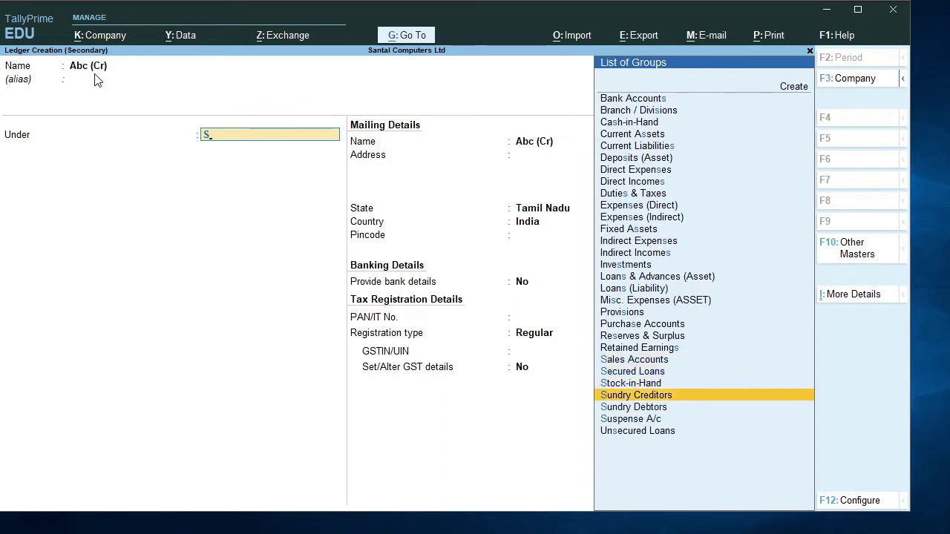
key(Return)
key(Return)
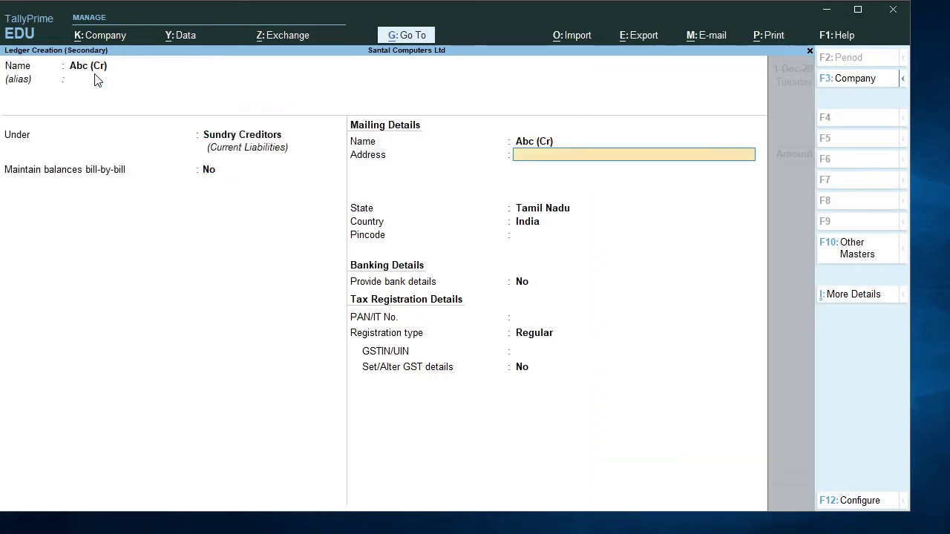
- Keep the Abc (Cr) ledger's default mailing, banking and Regular tax registration details, and save it as the voucher's party
key(Return)
key(Return)
key(Return)
key(Return)
key(Return)
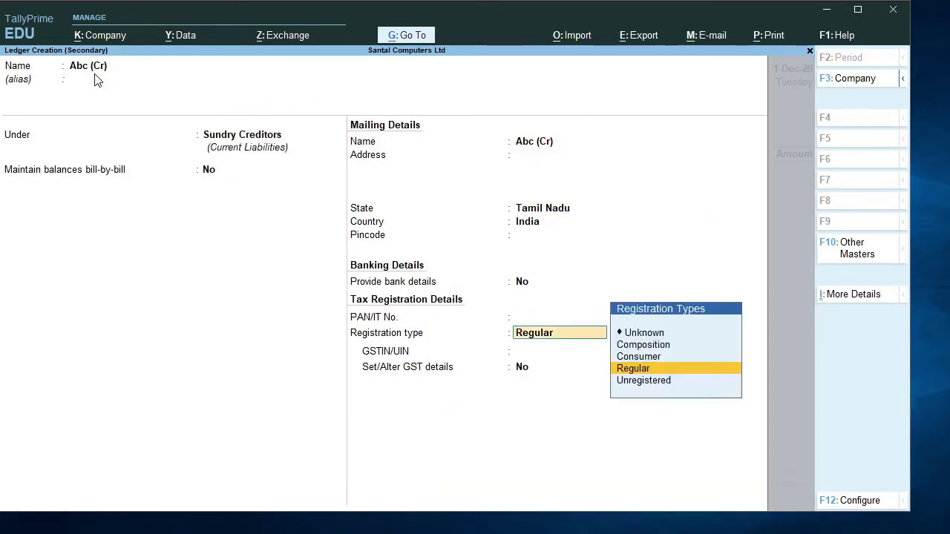
key(Return)
key(Return)
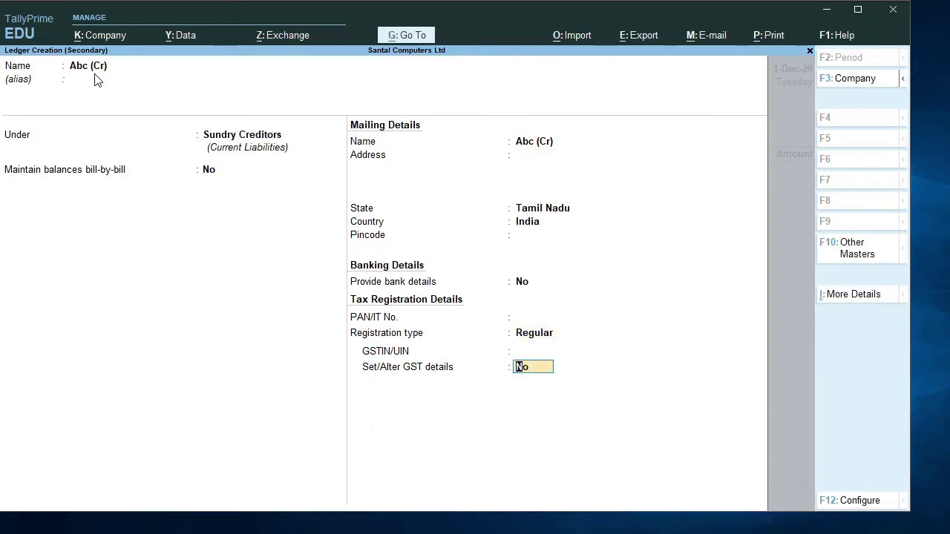
key(Return)
key(Return)
key(Return)
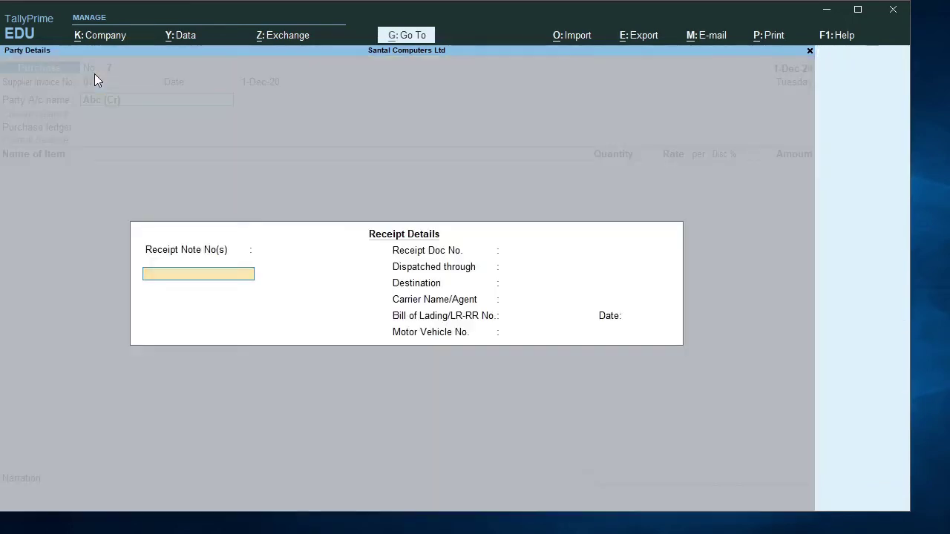
- Leave the receipt details blank and accept the party details for Abc (Cr)
key(Return)
key(Return)
key(Return)
key(Return)
key(Return)
key(Return)
key(Return)
key(Return)
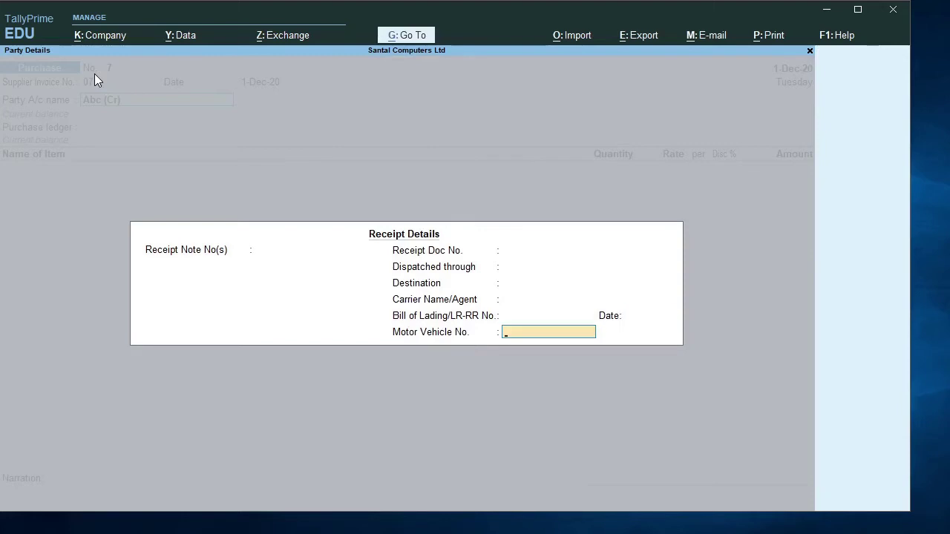
key(Return)
key(Return)
key(Return)
key(Return)
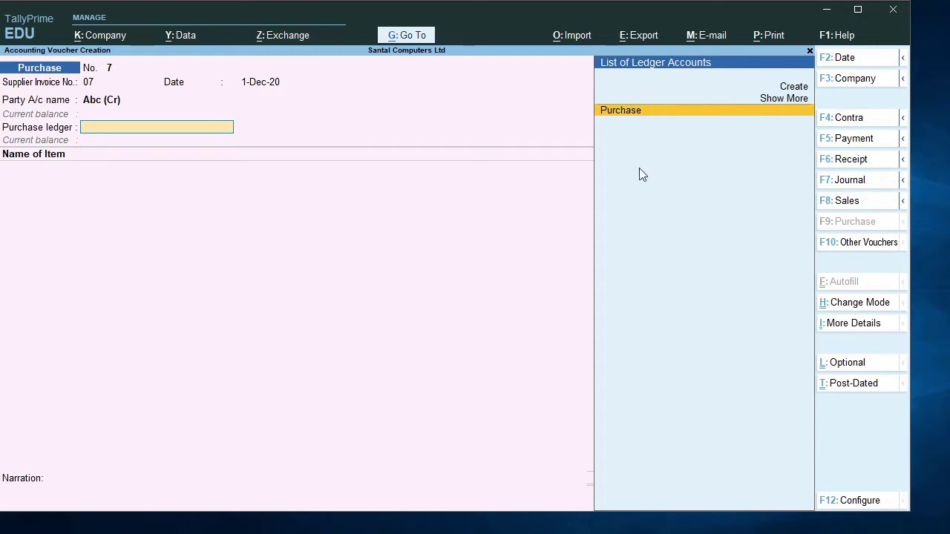
- Select the Purchase ledger and add the KEYBOARD item with quantity 100 NOS at a rate of 350.00
key(Return)
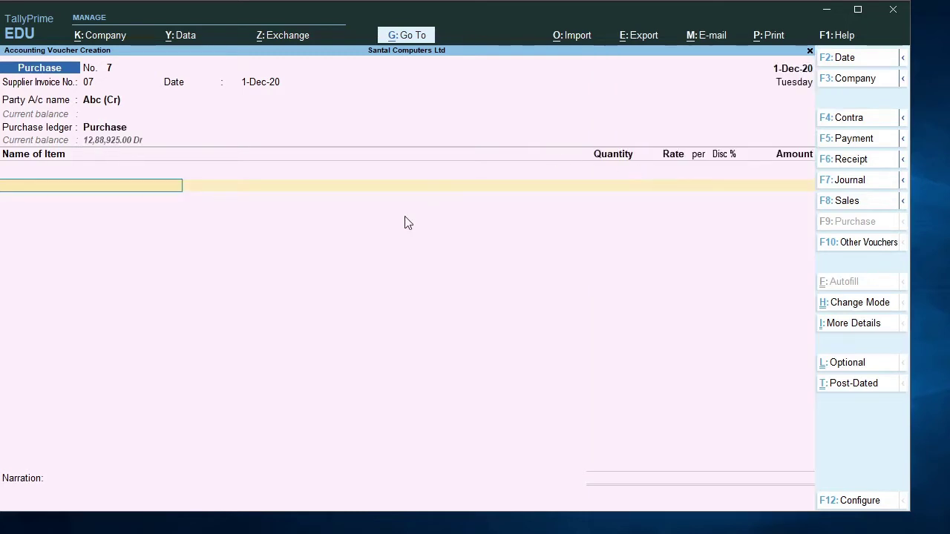
text(K)
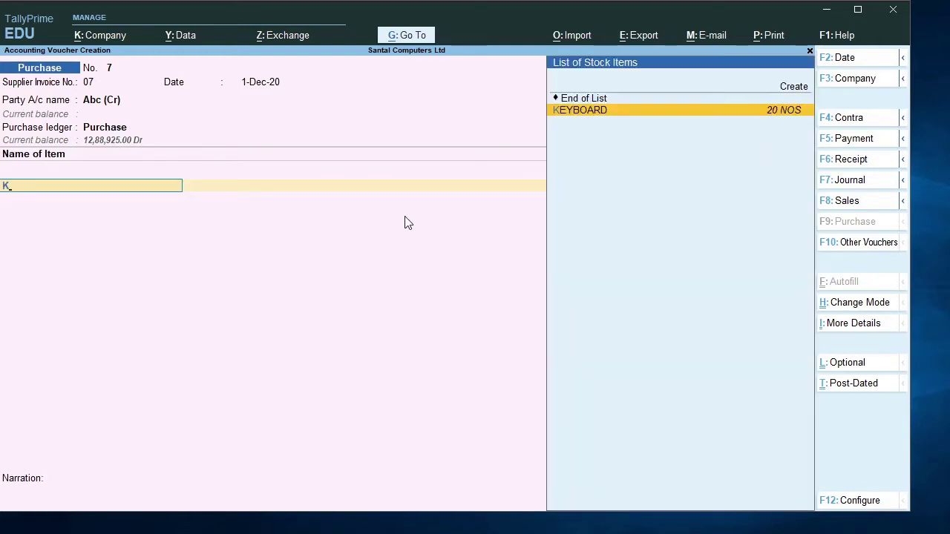
key(Return)
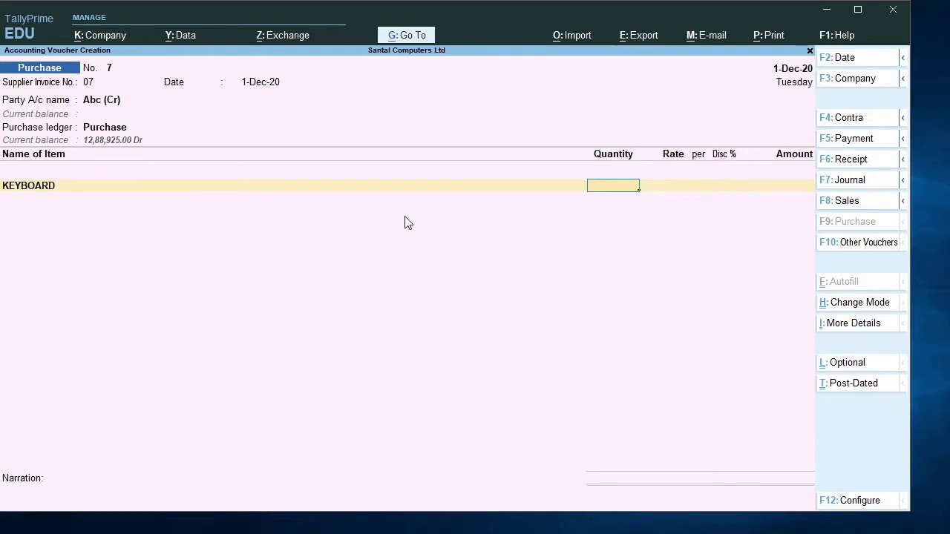
text(100)
key(Return)
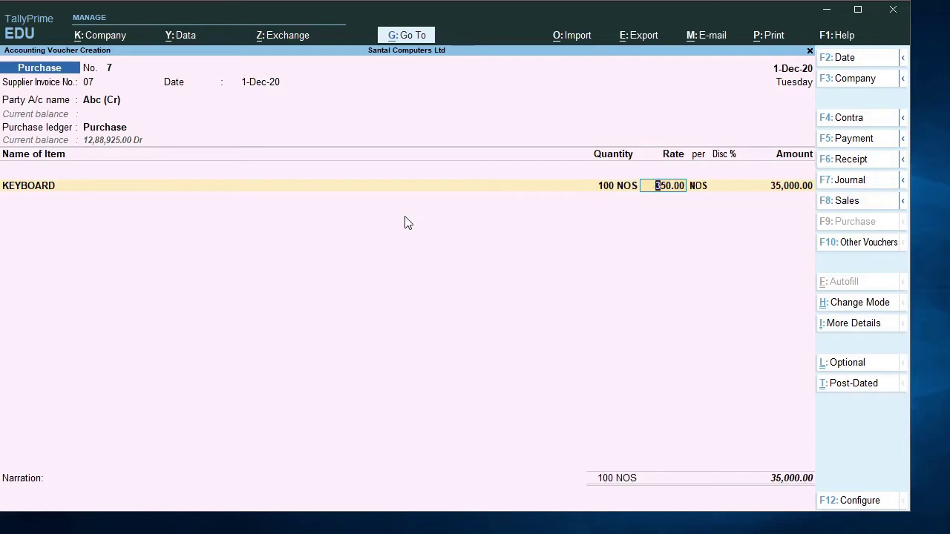
key(Return)
key(Return)
key(Return)
key(Return)
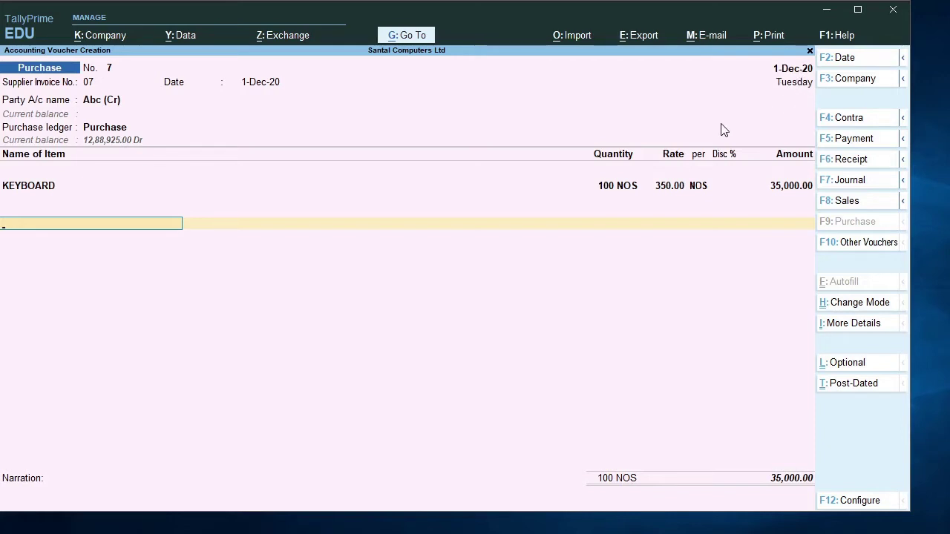
- End the item list, save the purchase voucher without a narration, and return to the Gateway of Tally
key(Return)
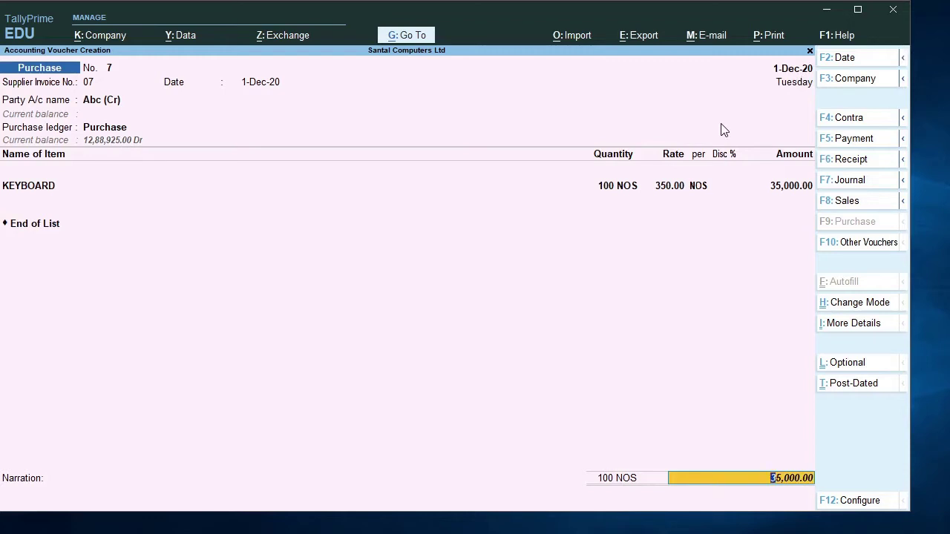
key(Return)
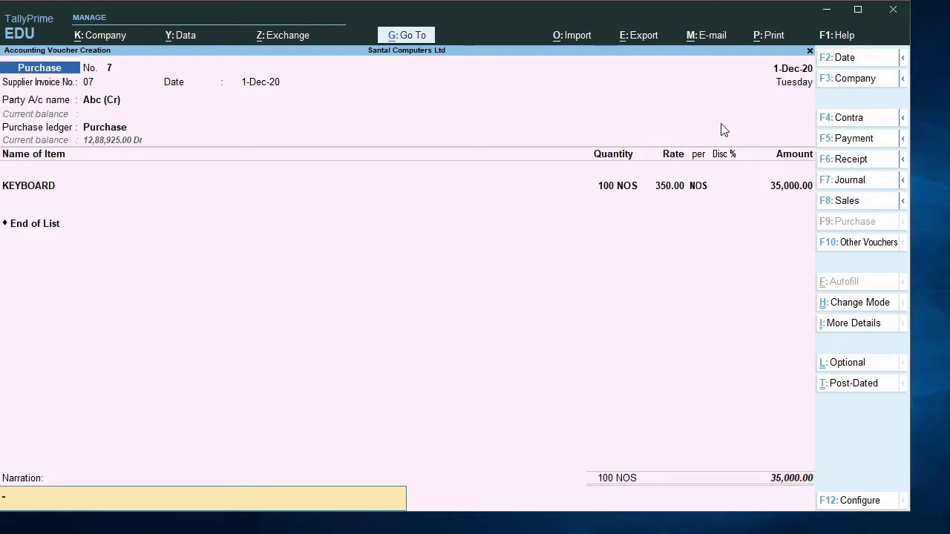
key(Return)
key(Return)
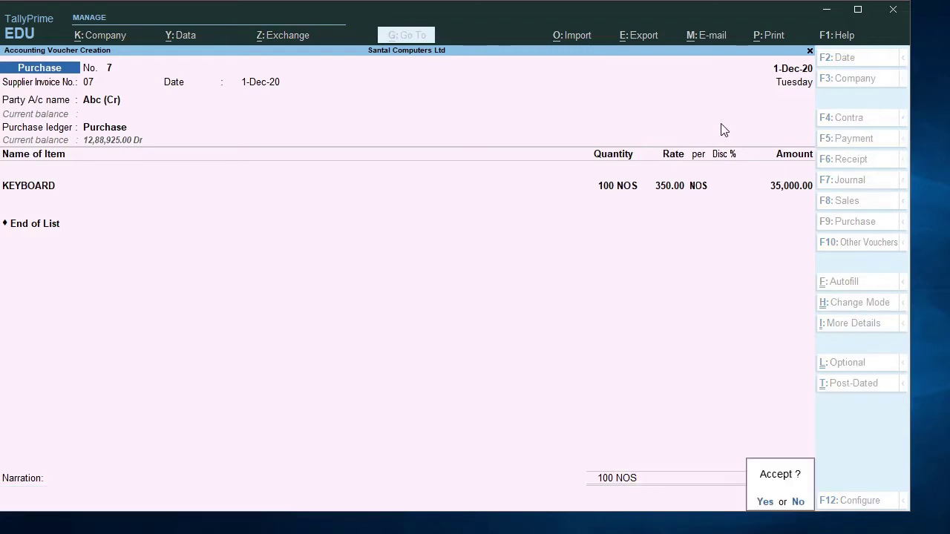
key(Return)
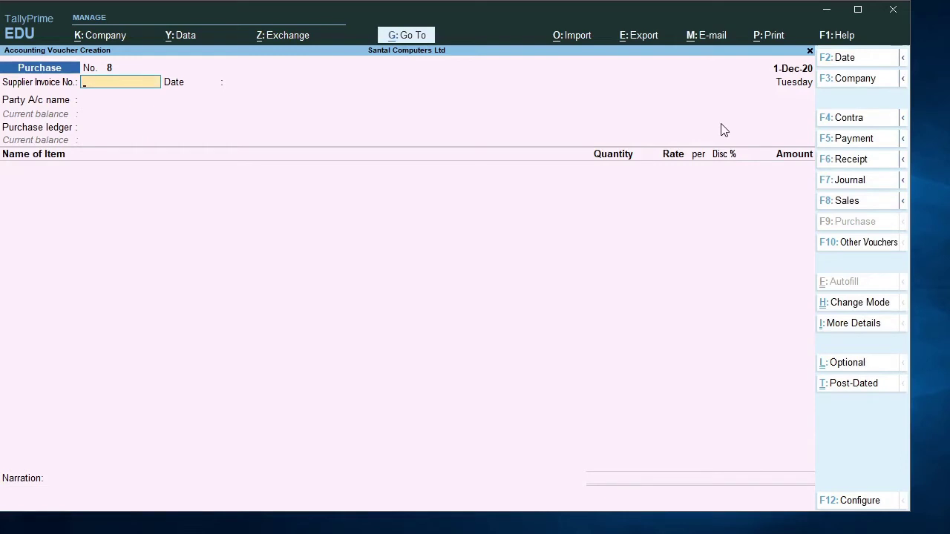
key(Escape)
key(Return)
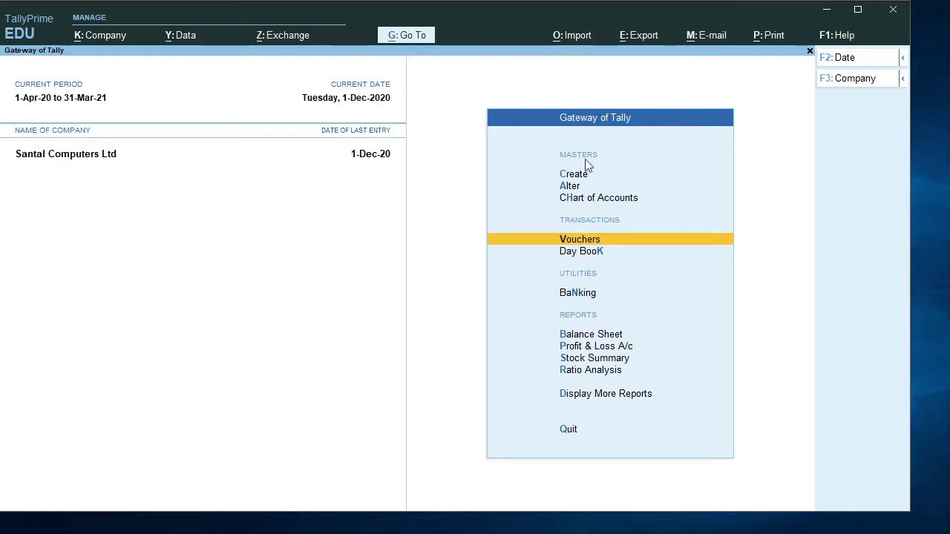
- Examine the KEYBOARD stock and its monthly inward and outward quantities in the Stock Summary, then return to the Gateway of Tally
click(580, 360)
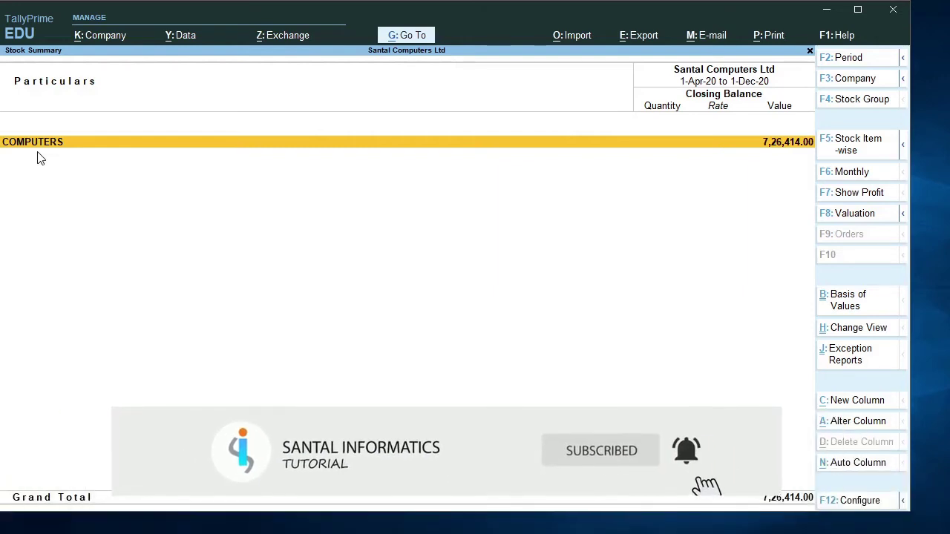
key(Return)
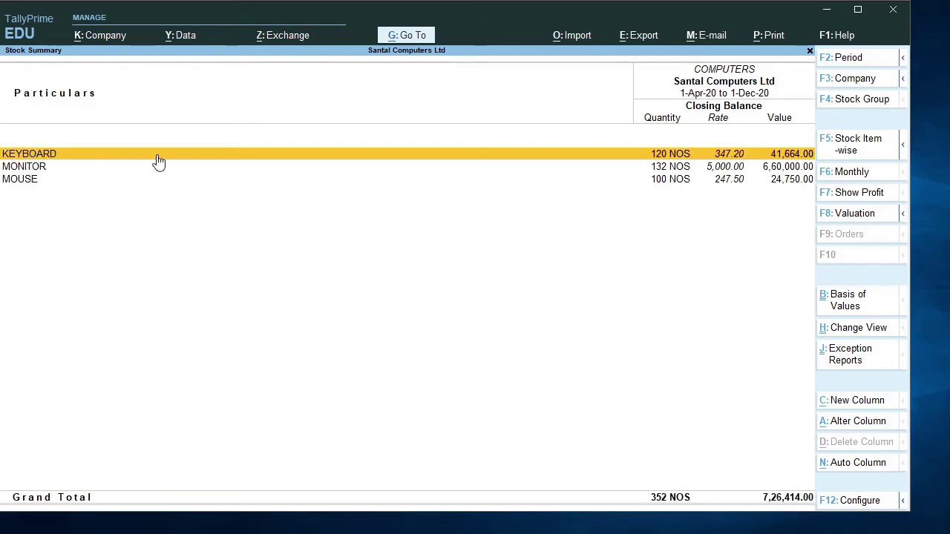
click(659, 157)
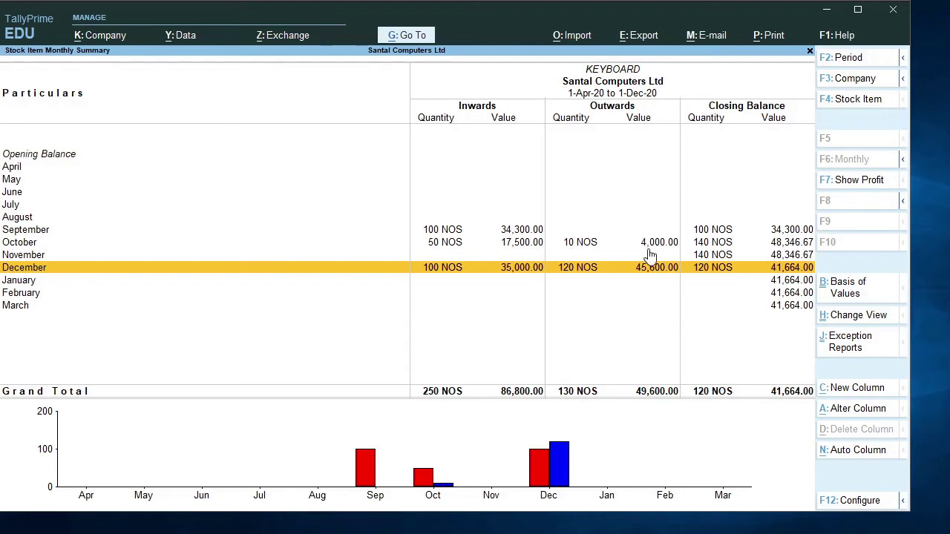
key(Up)
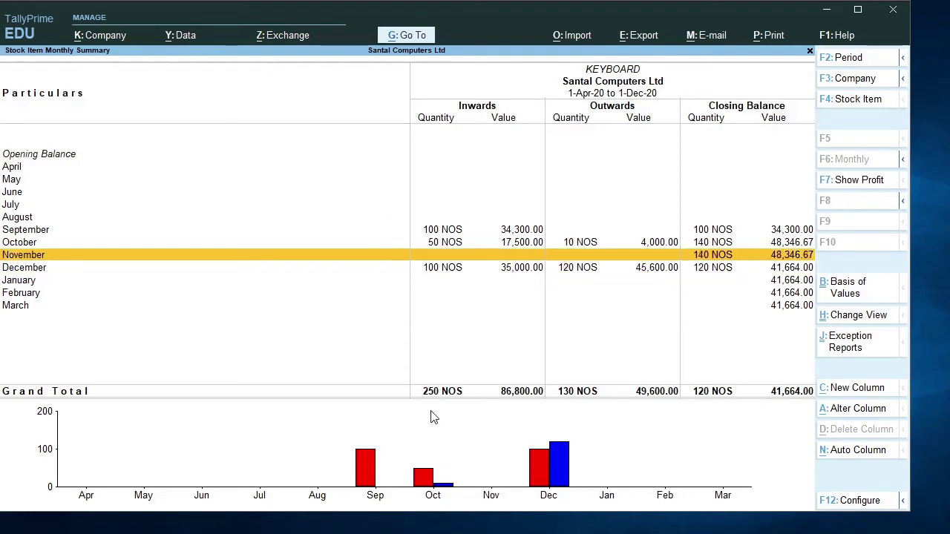
key(Up)
key(Up)
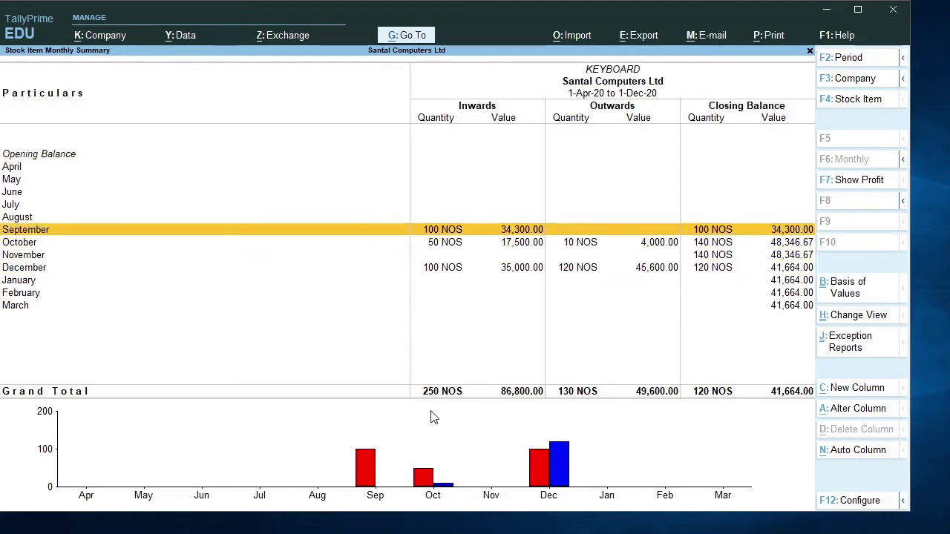
key(Down)
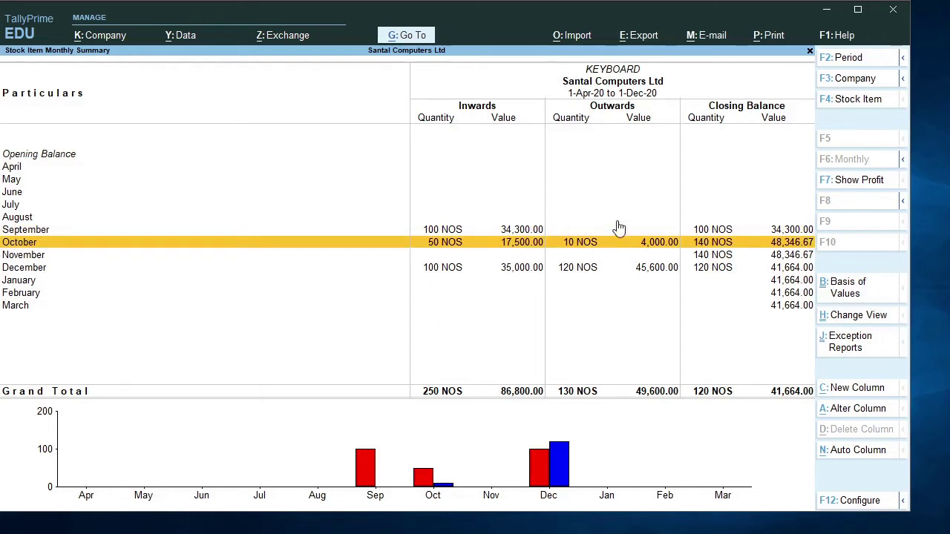
key(Escape)
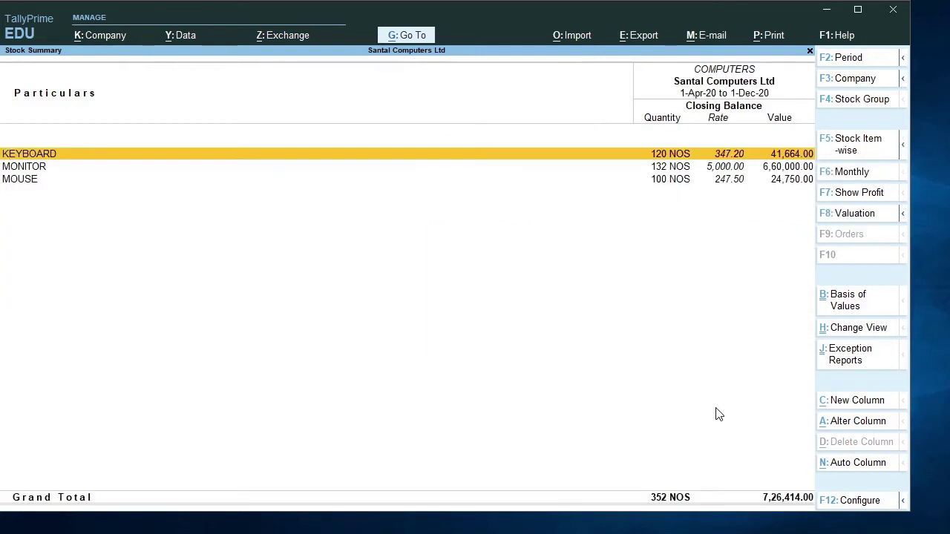
key(Escape)
key(Escape)
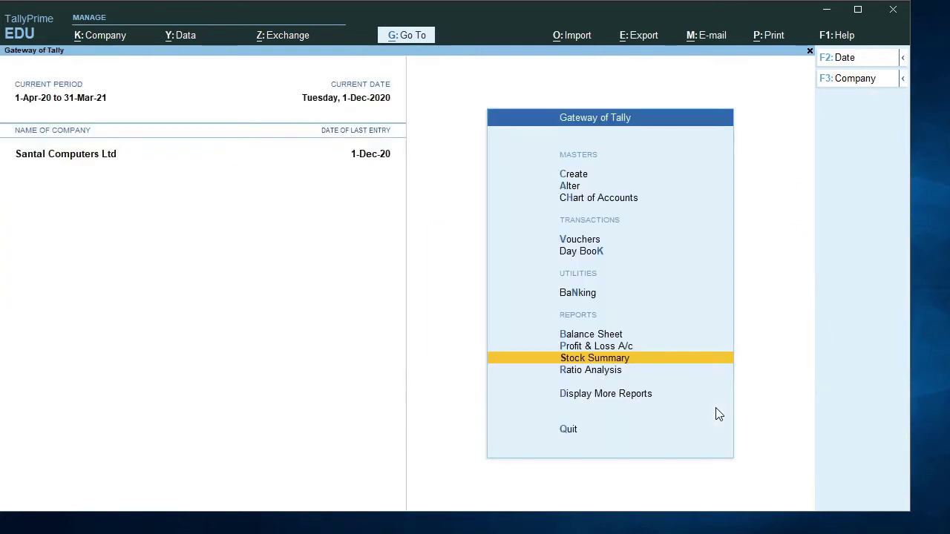
- Examine the Abc (Cr) ledger in Account Books and its keyboard purchase voucher, then return to the Gateway of Tally
key(Escape)
key(Escape)
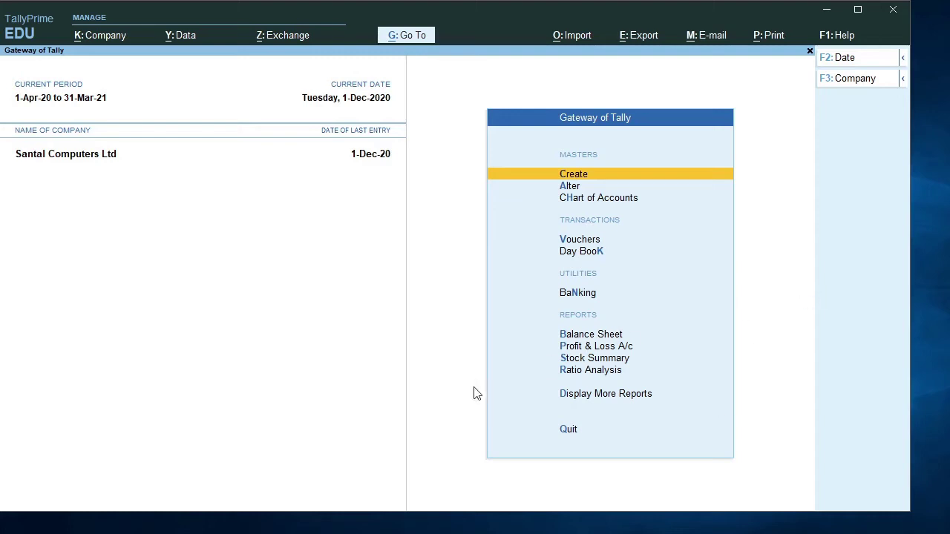
click(601, 401)
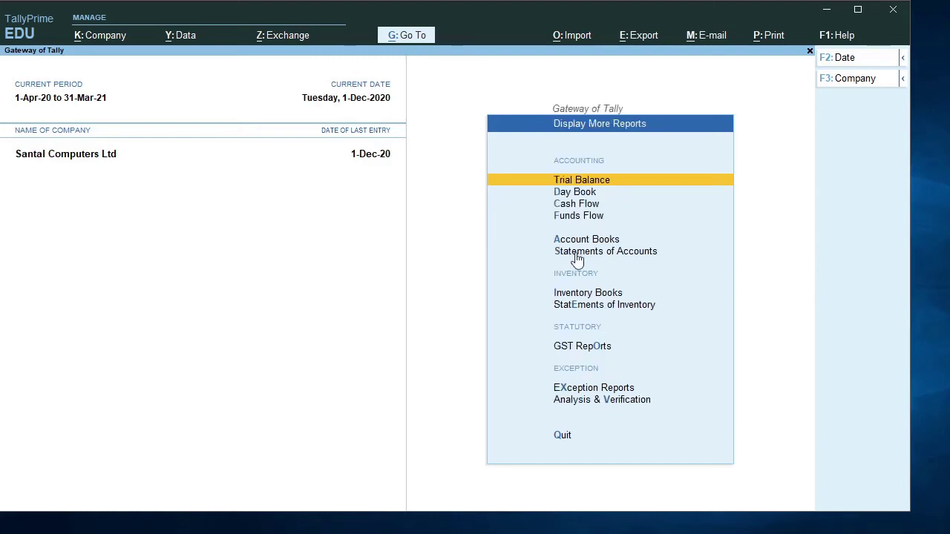
key(a)
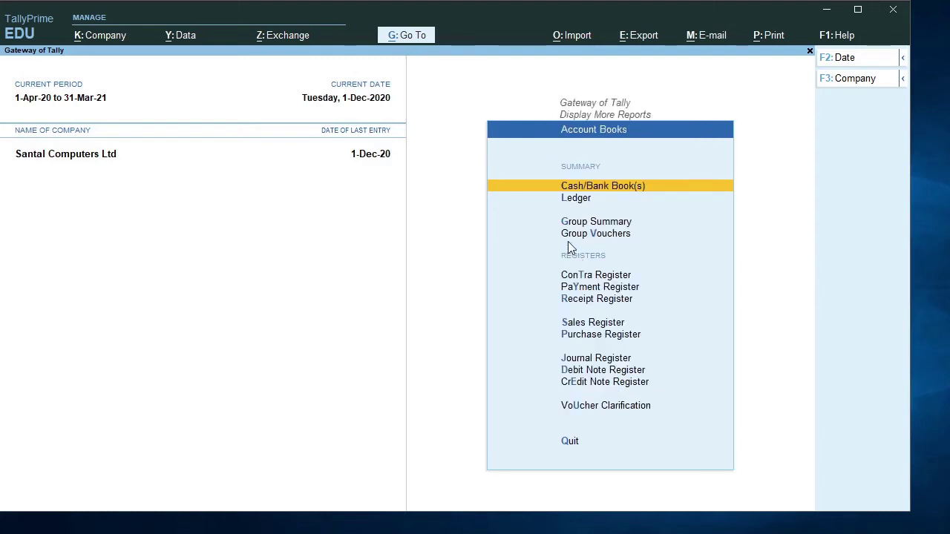
key(l)
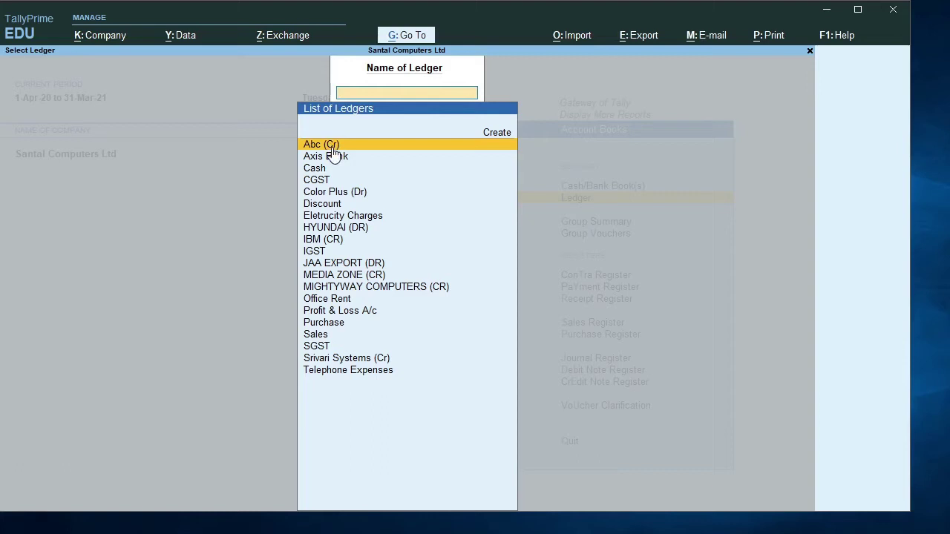
key(Return)
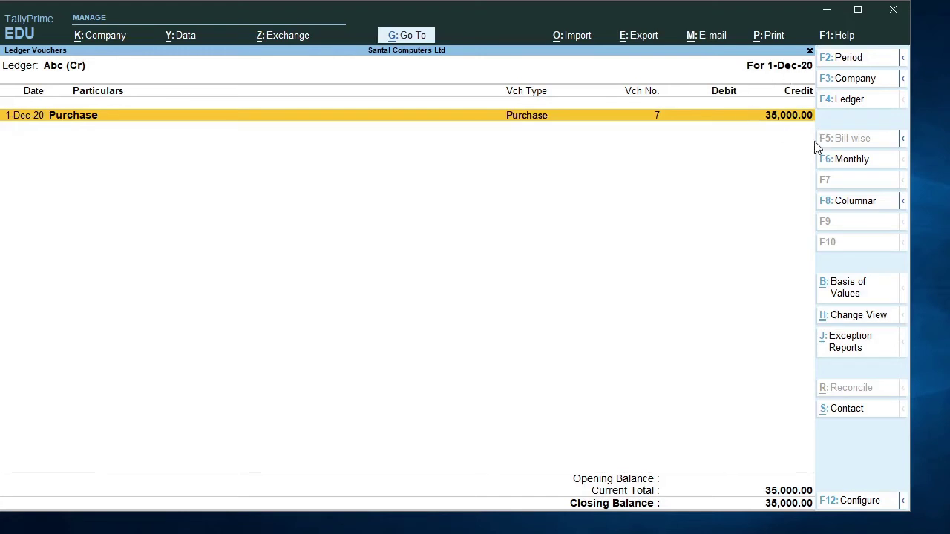
key(Return)
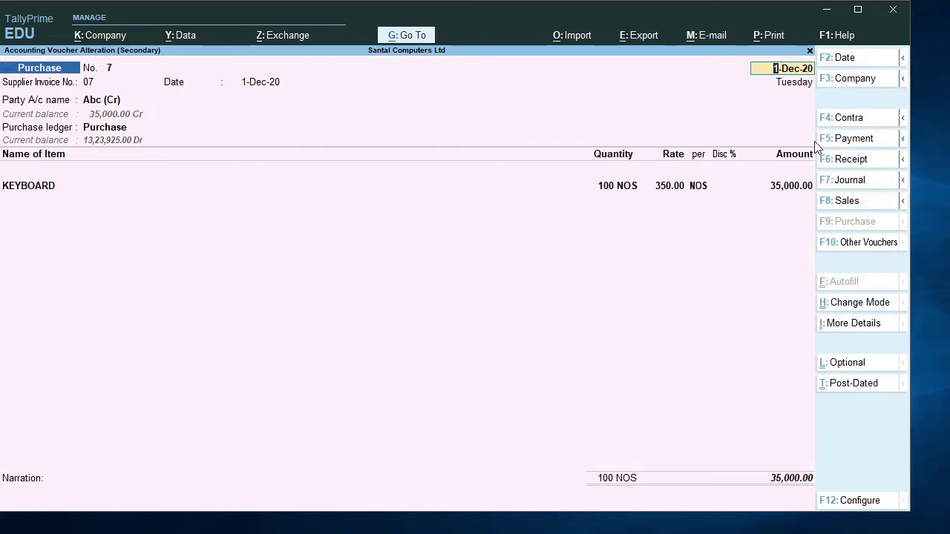
key(BackSpace)
key(Escape)
key(y)
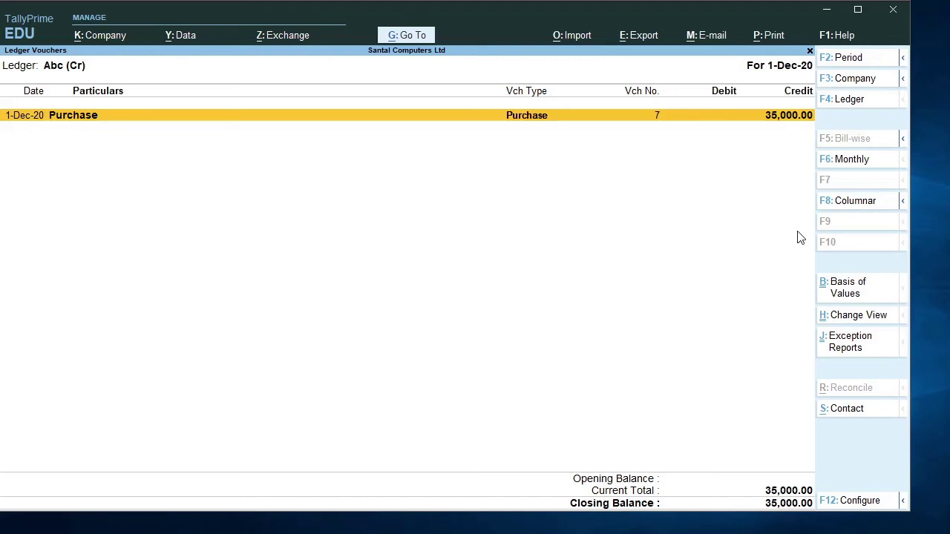
key(Escape)
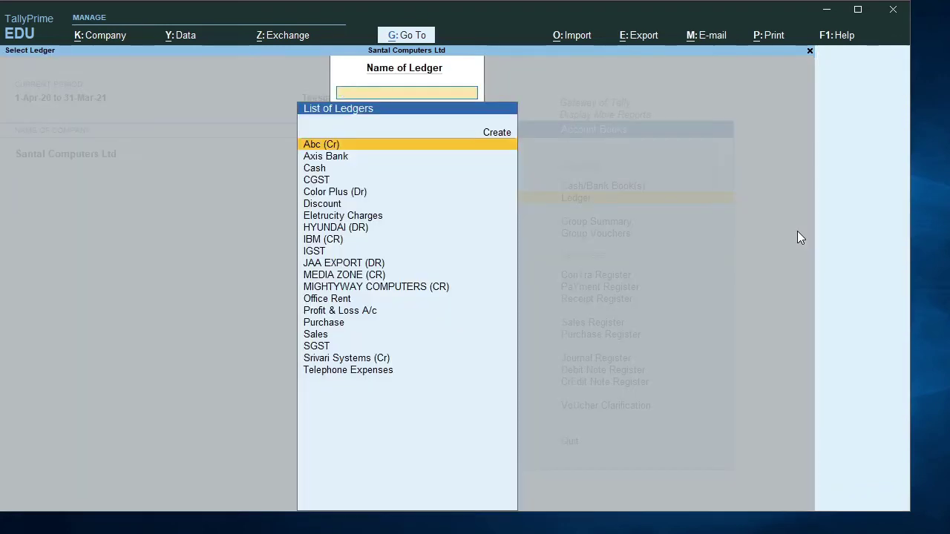
key(Escape)
key(Escape)
key(Escape)
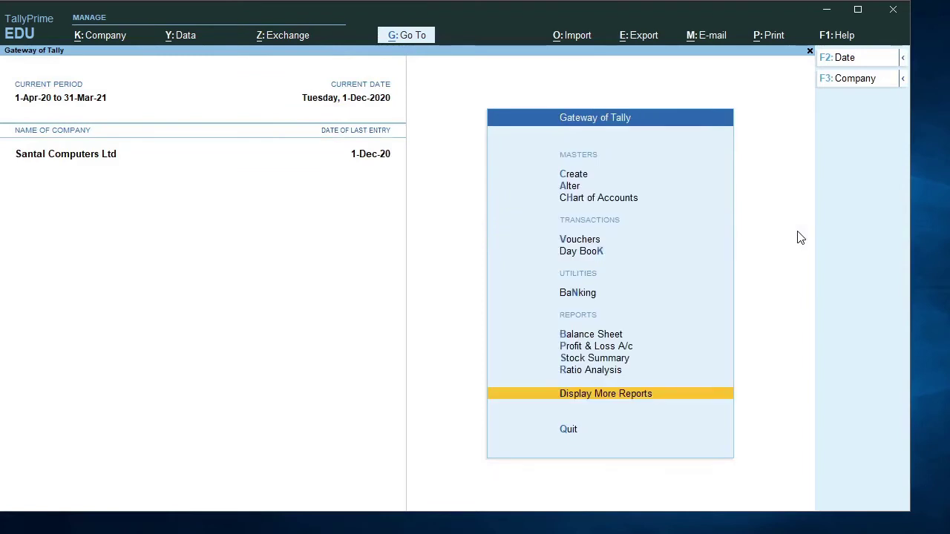
- Open voucher entry from the Gateway of Tally and switch the voucher type to Debit Note
key(Up)
key(Up)
key(Up)
key(Up)
key(Up)
key(Up)
key(Up)
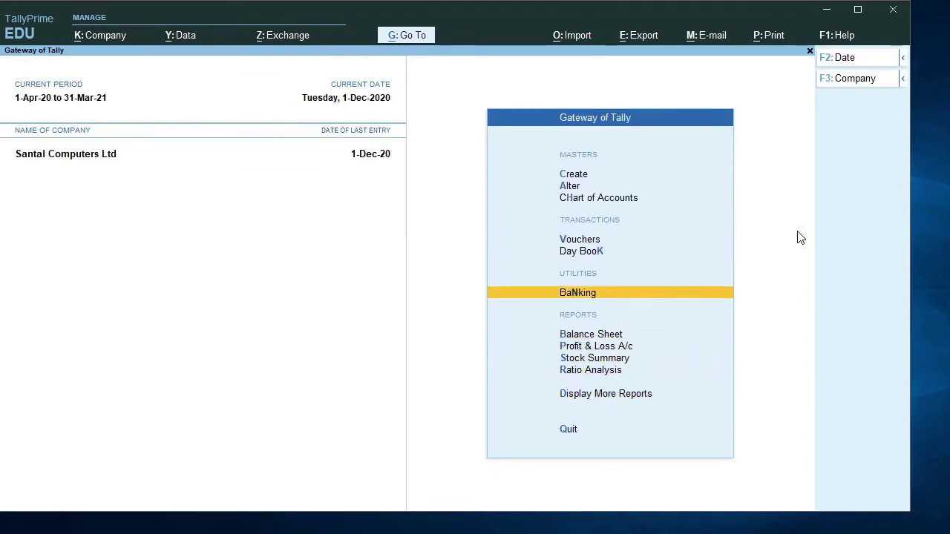
key(Return)
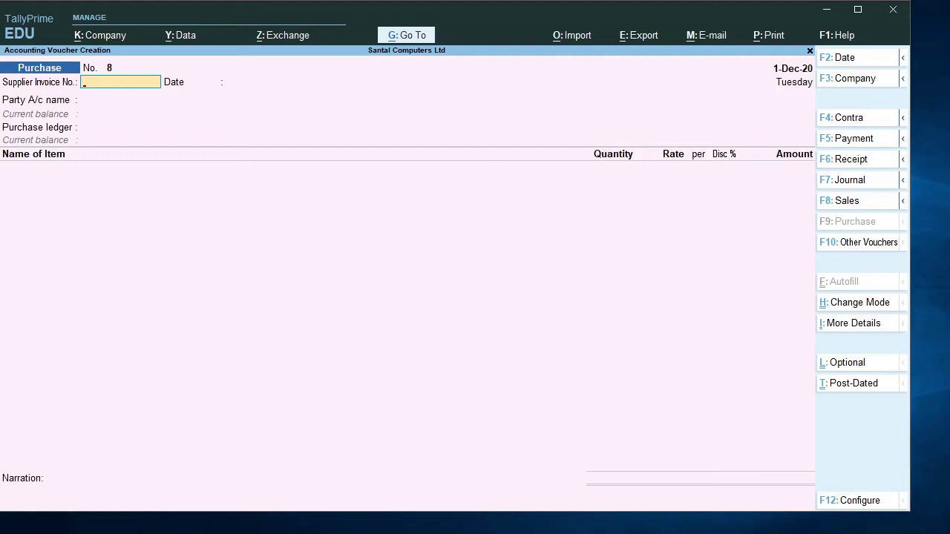
click(903, 141)
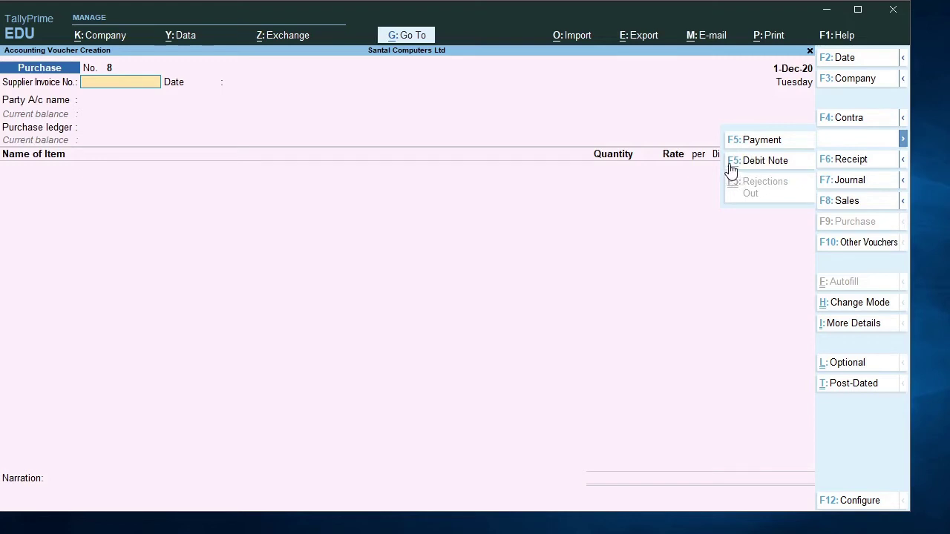
click(769, 170)
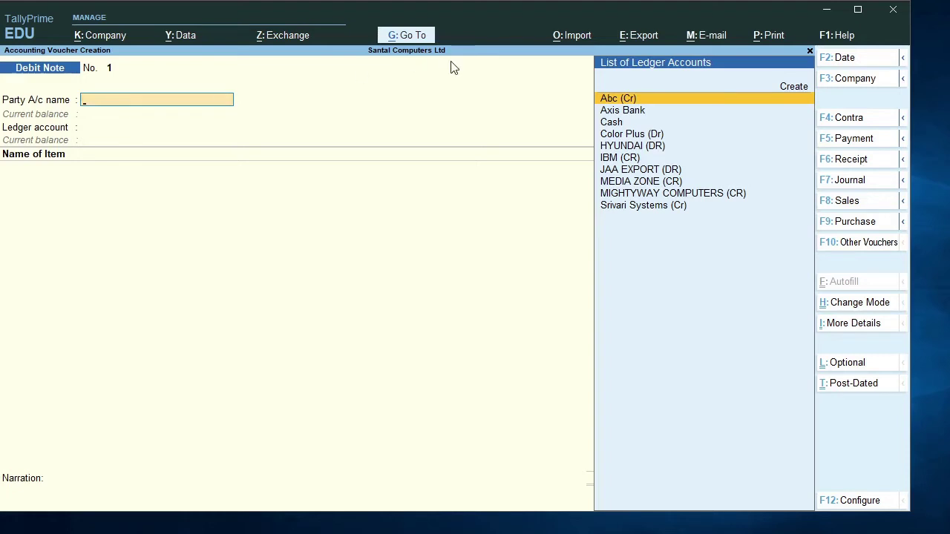
- Choose Abc (Cr) as the debit note's party, leaving the dispatch and original invoice details blank and accepting the party details
key(Return)
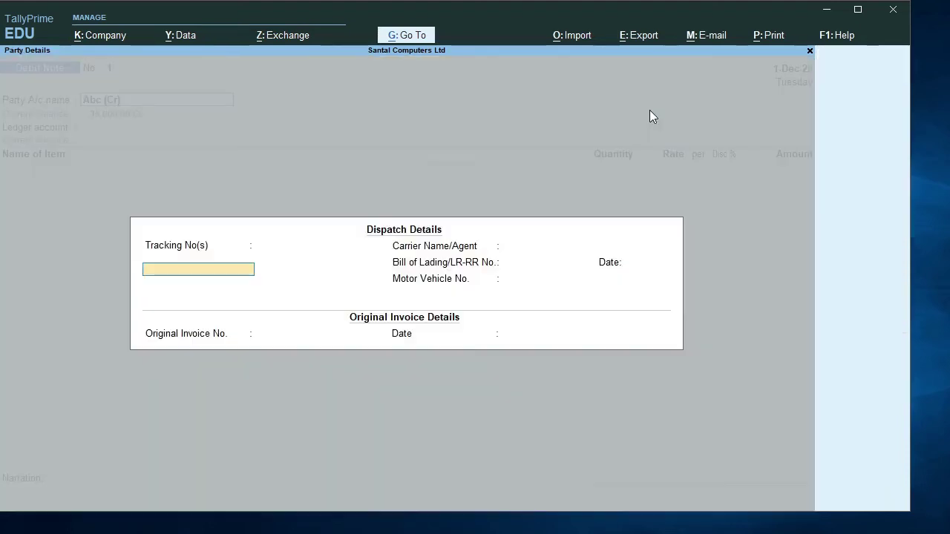
key(Return)
key(Return)
key(Return)
key(Return)
key(Return)
key(Return)
key(Return)
key(Return)
key(Return)
key(Return)
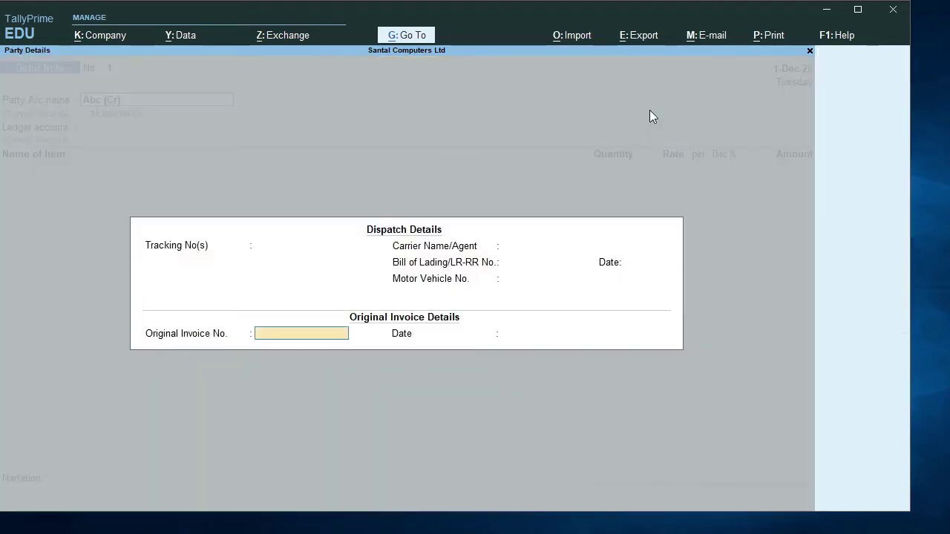
key(Return)
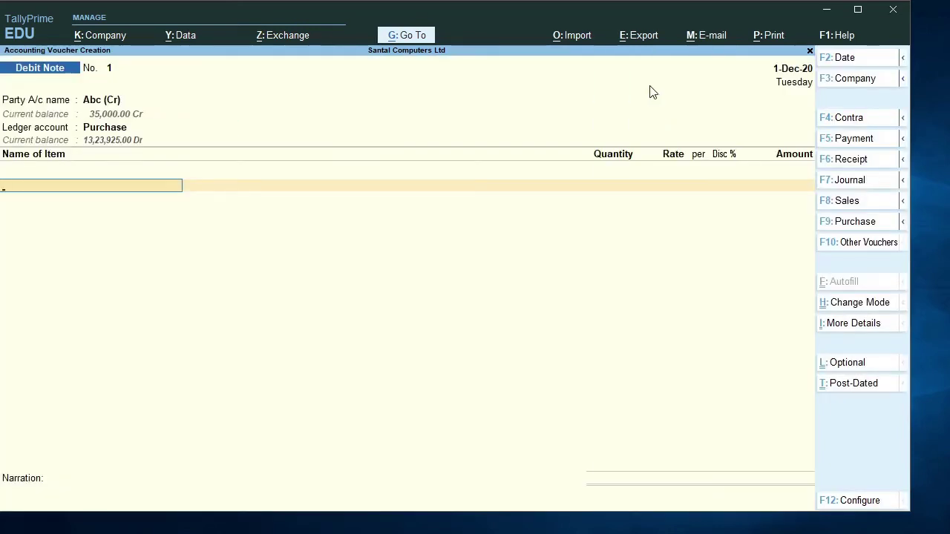
- Start a new ledger from the debit note's Ledger account field and name it Purchase Return, without an alias
key(BackSpace)
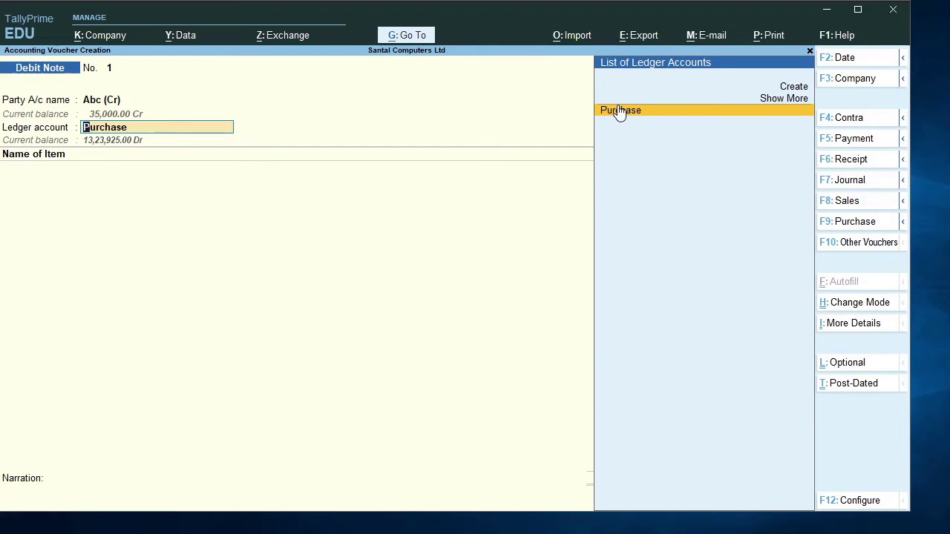
key(ctrl)
key(alt+c)
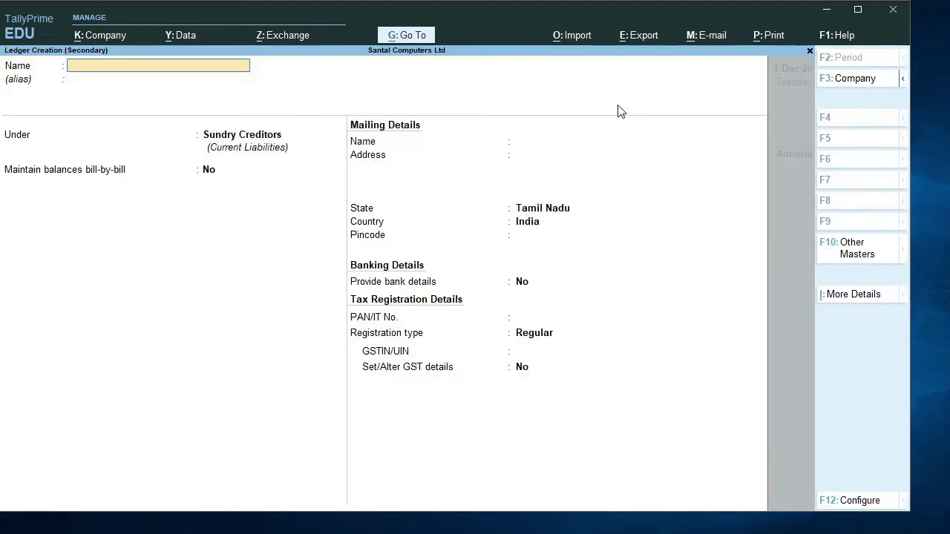
text(Purchase Return)
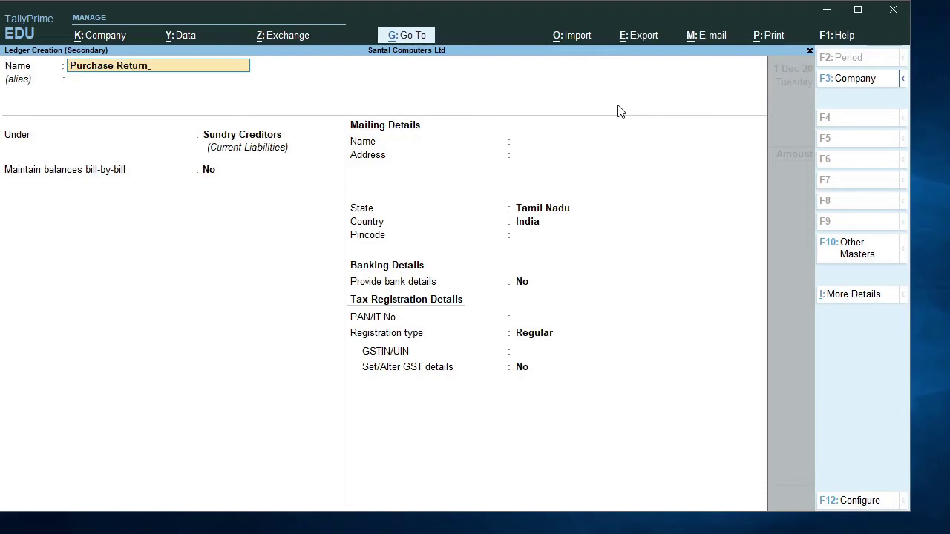
key(Return)
key(Return)
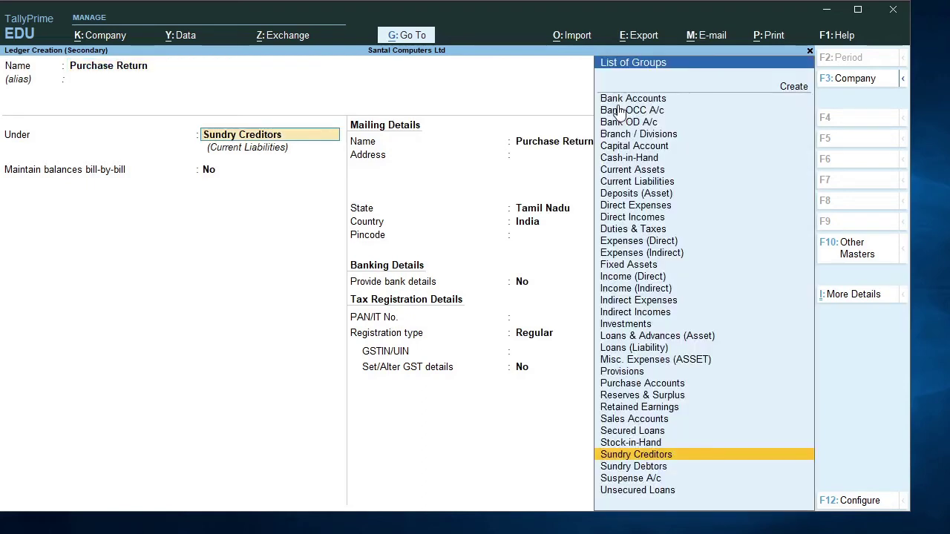
- Place the Purchase Return ledger under Purchase Accounts, keep its default statutory details, and save it as the debit note's ledger account
text(P)
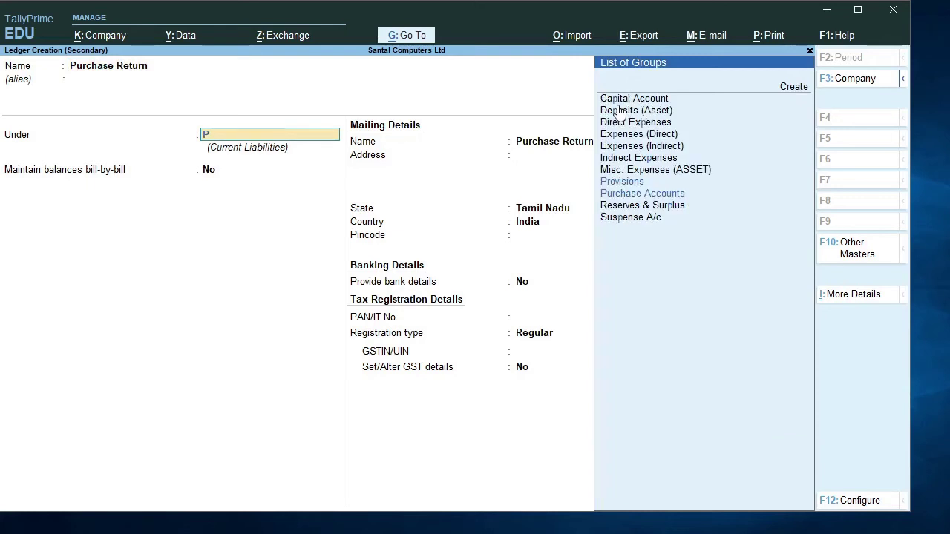
key(Down)
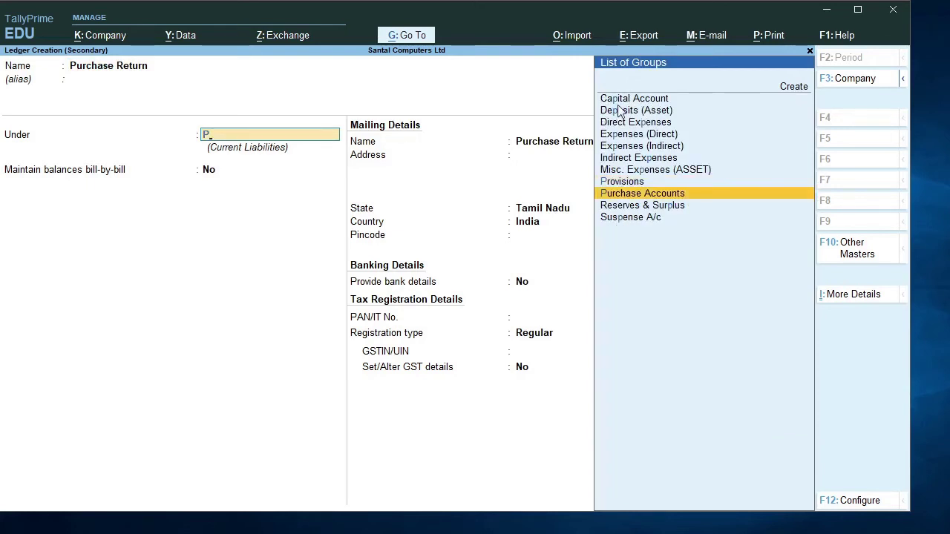
key(Return)
key(Return)
key(Return)
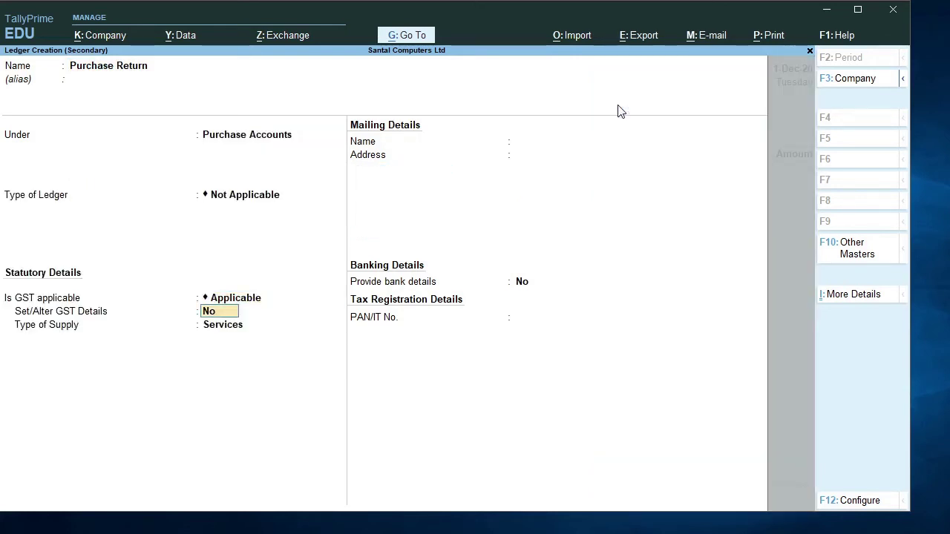
key(Return)
key(Return)
key(Return)
key(Return)
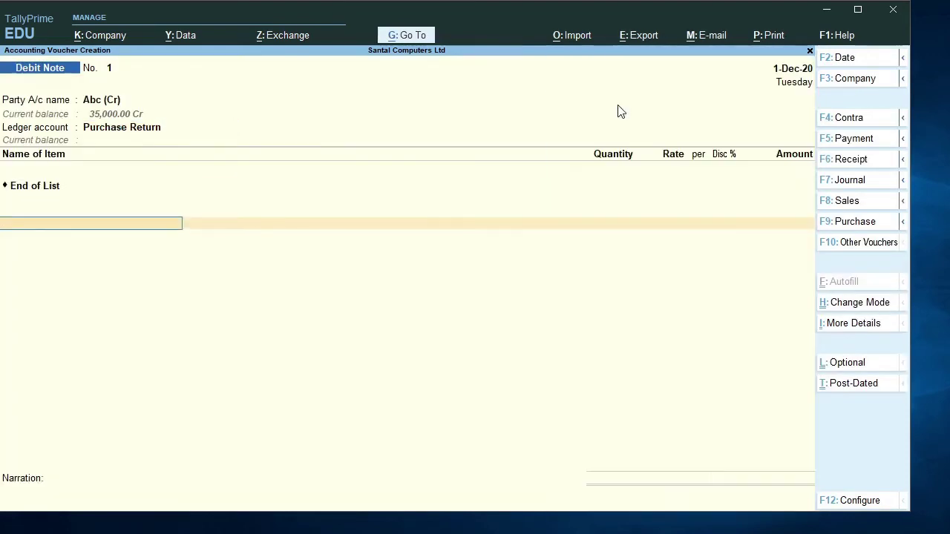
- Go back to the debit note's first item line and enter KEYBOARD with quantity 2 NOS at a rate of 350.00
key(Return)
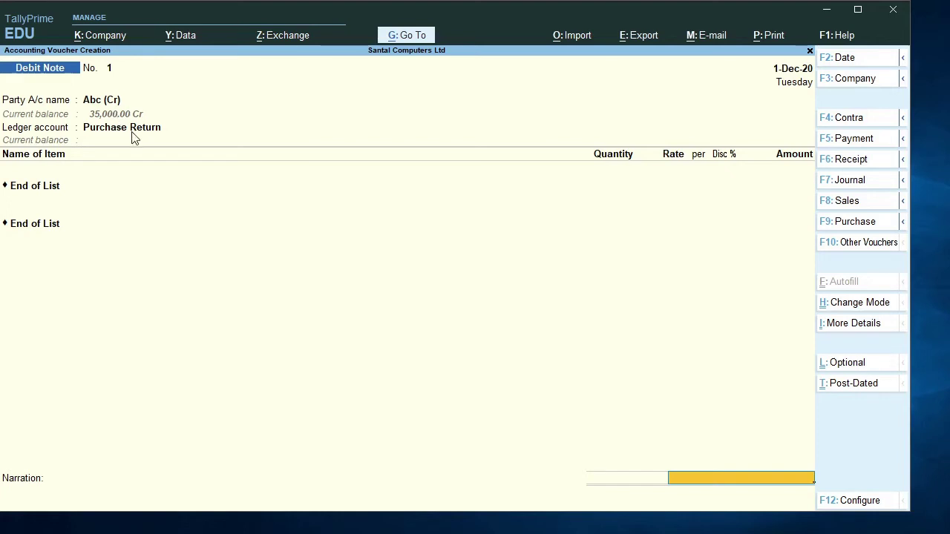
key(Return)
key(BackSpace)
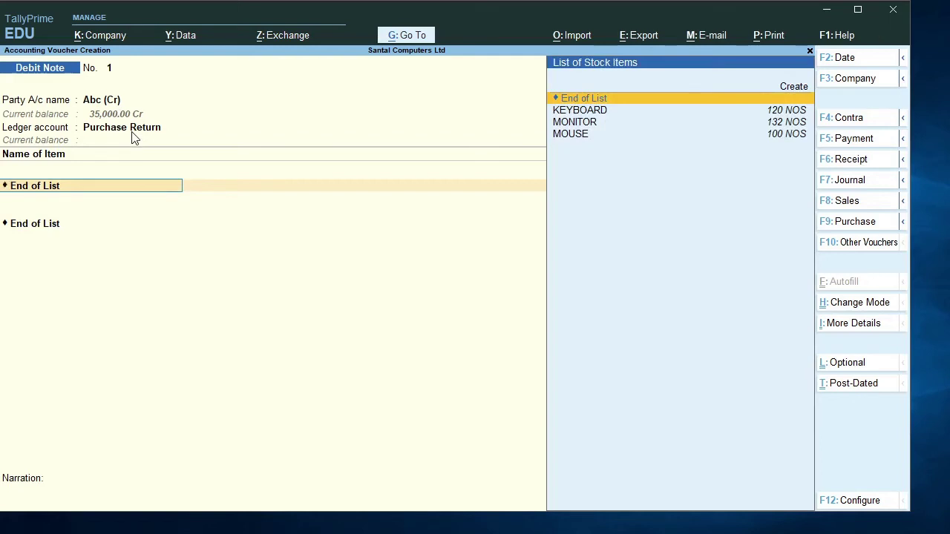
key(Down)
key(Return)
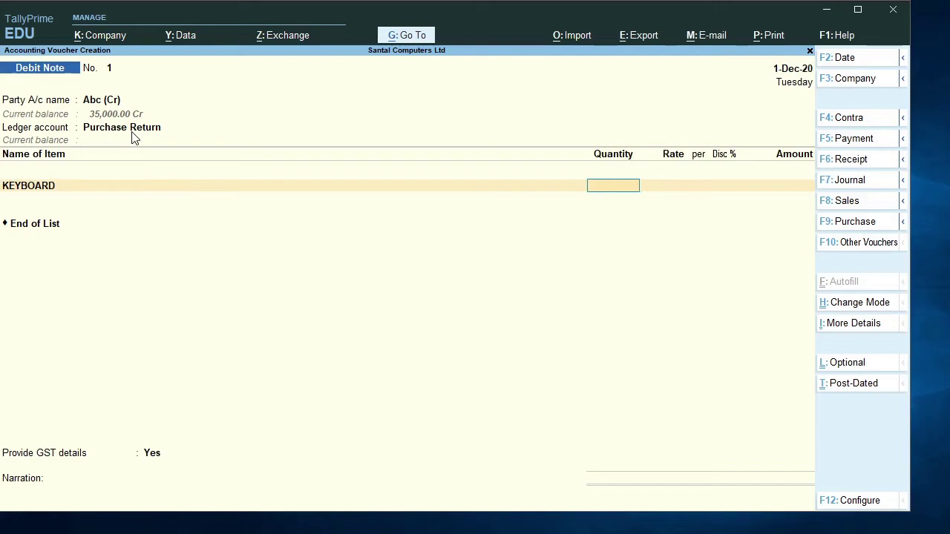
text(2)
key(Return)
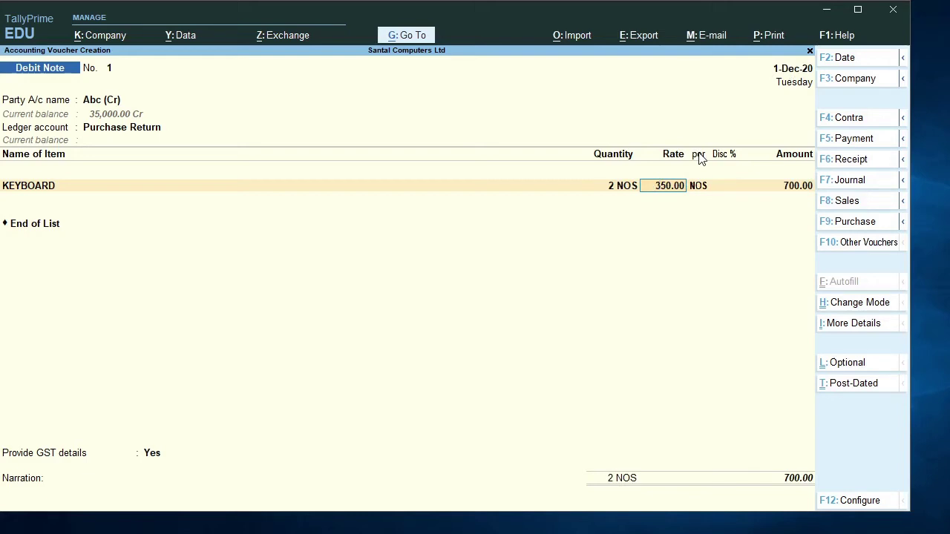
key(Return)
key(Return)
key(Return)
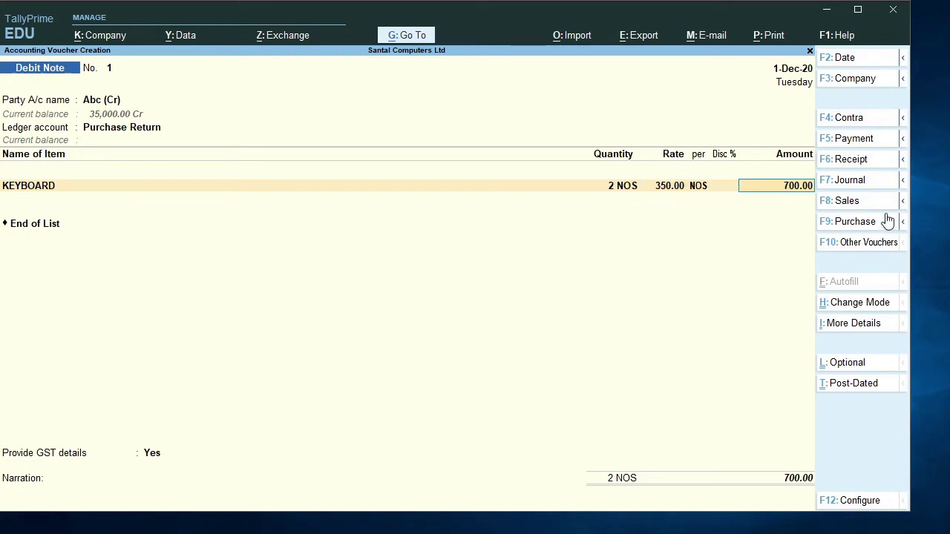
key(Return)
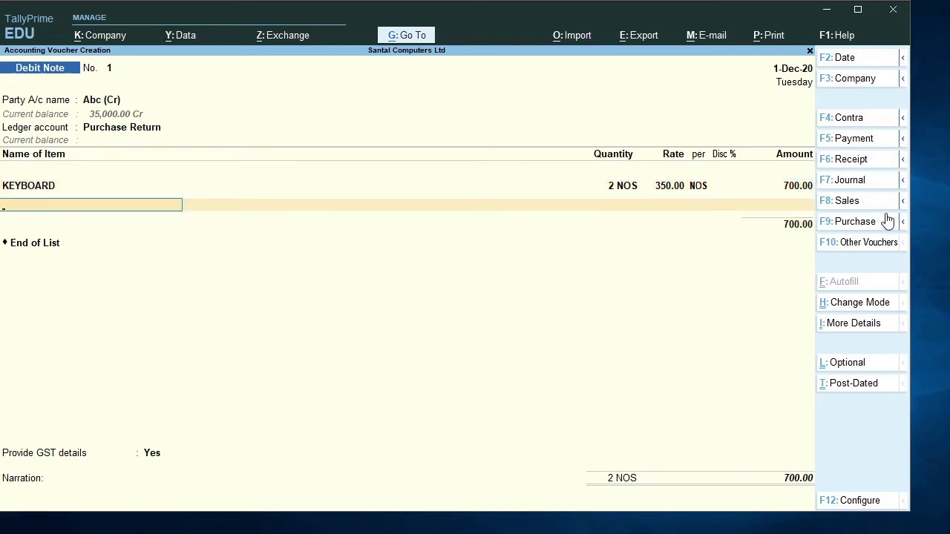
- Complete the debit note with Provide GST details set to No and no narration, save it, and leave voucher creation
key(Return)
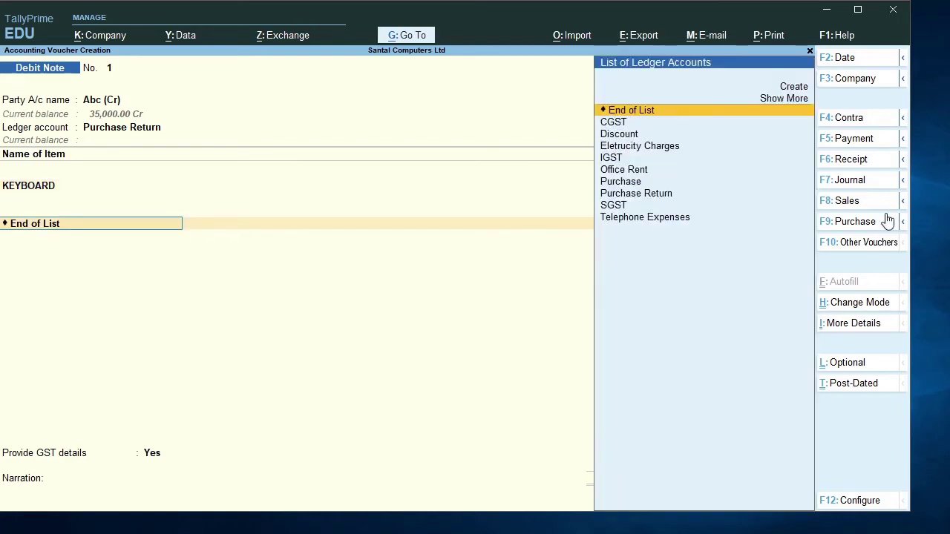
key(Return)
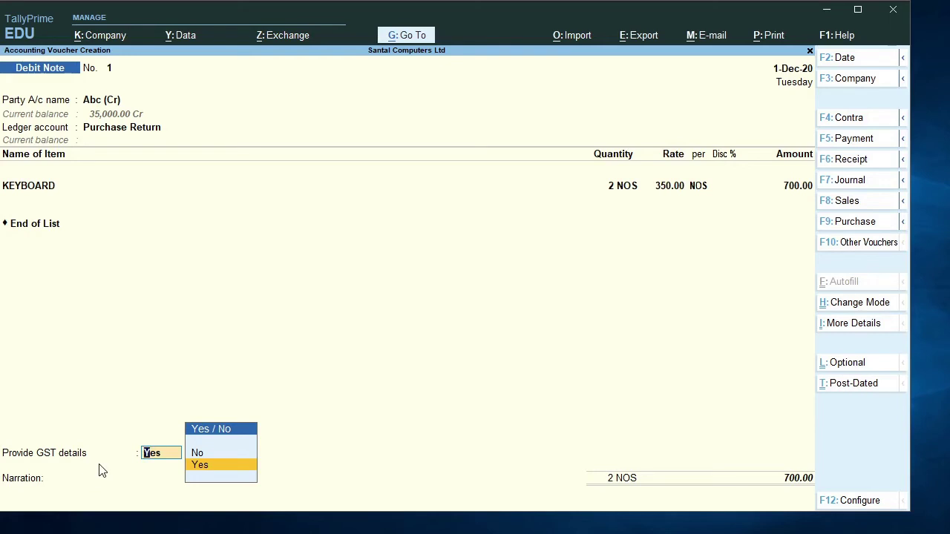
key(Up)
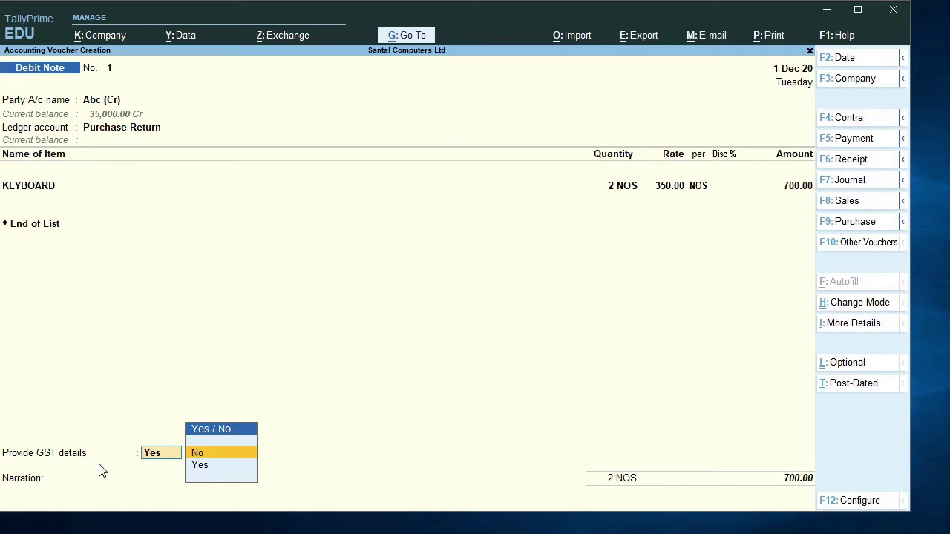
key(Return)
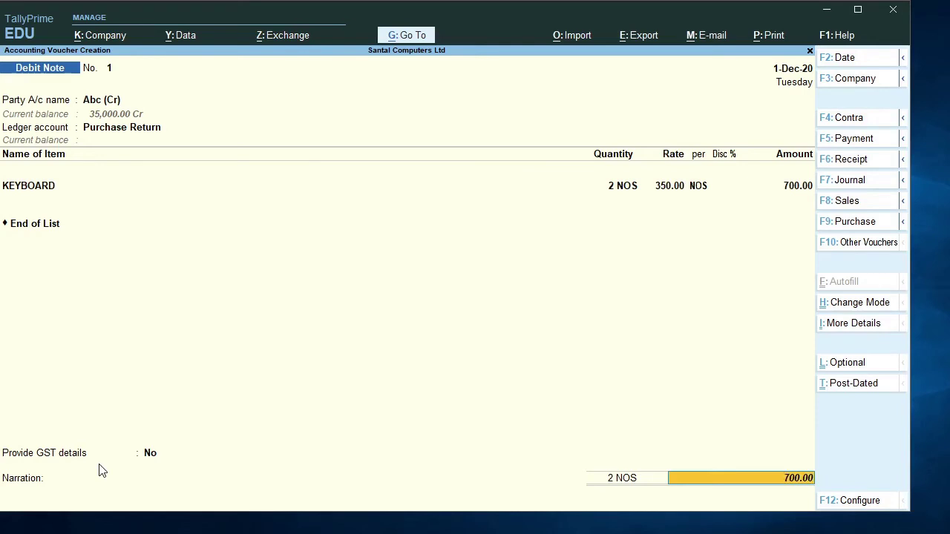
key(Return)
key(Return)
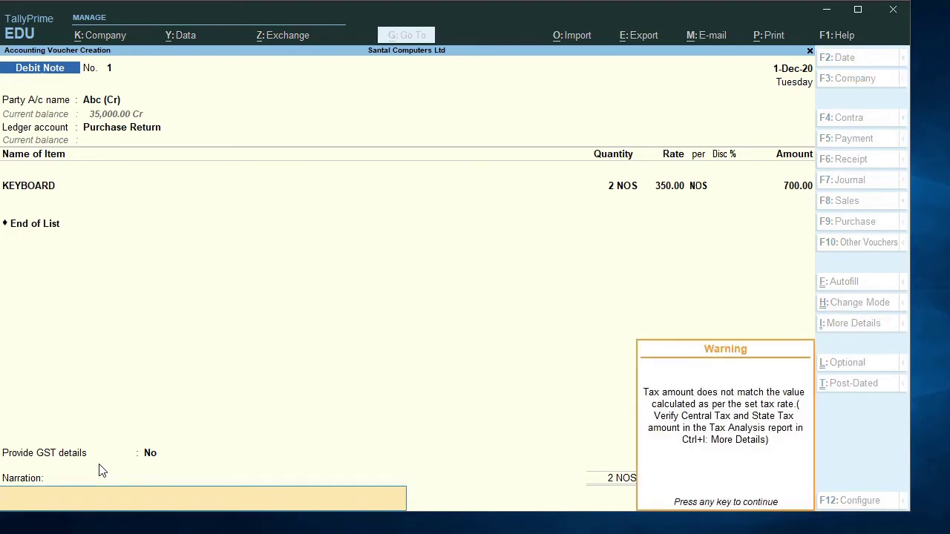
key(Return)
key(Return)
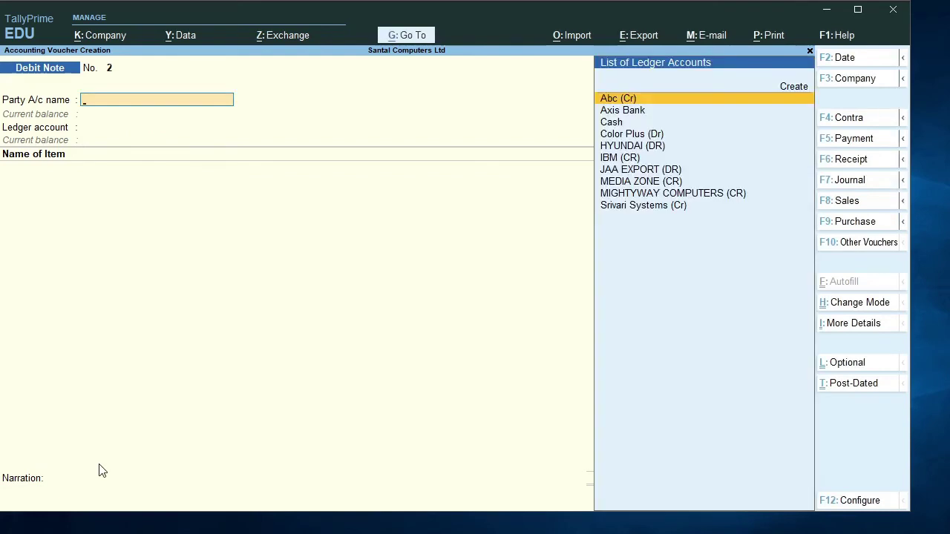
key(Escape)
key(y)
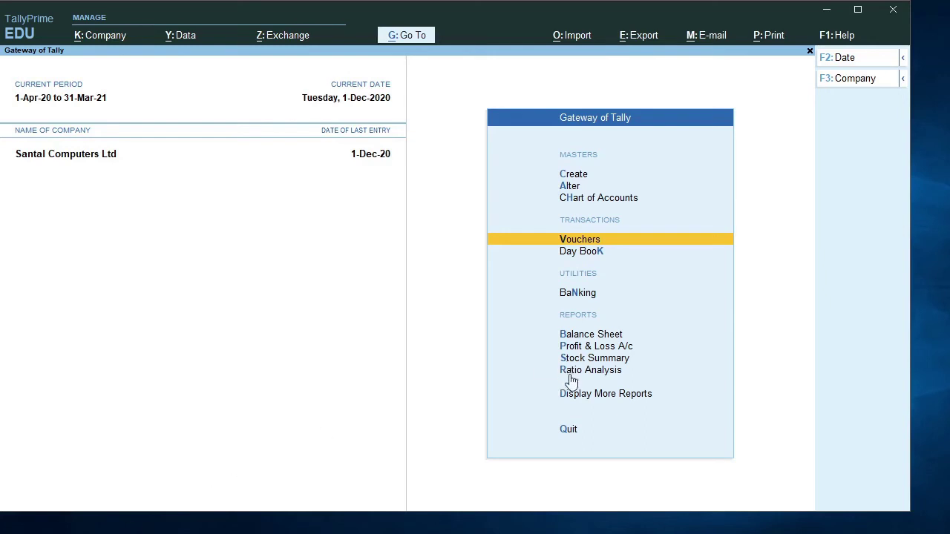
- Open the ledger vouchers report for Abc (Cr) from the account books
click(581, 400)
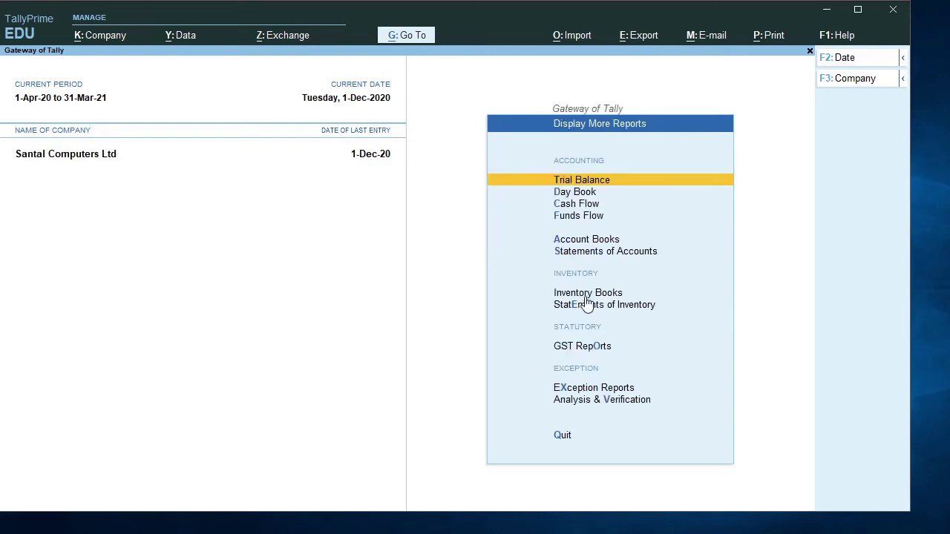
click(595, 241)
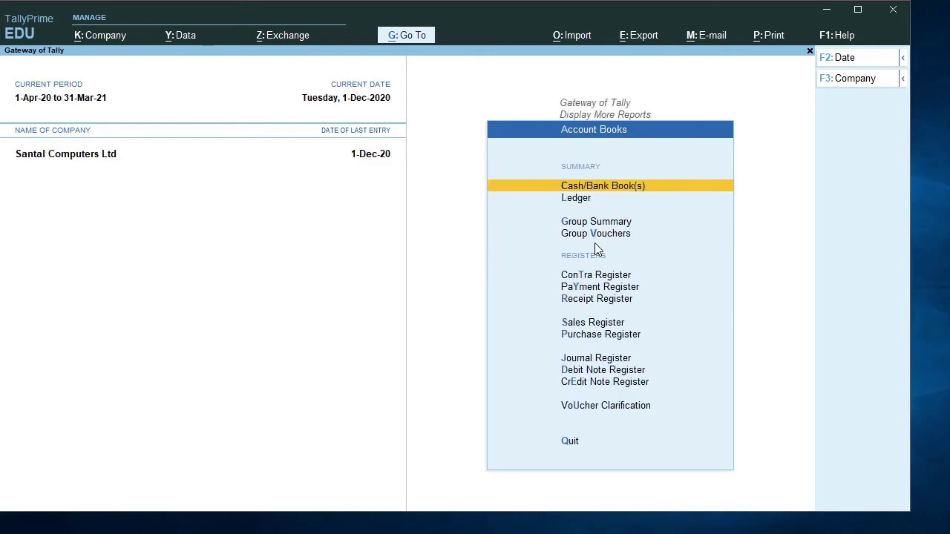
click(584, 199)
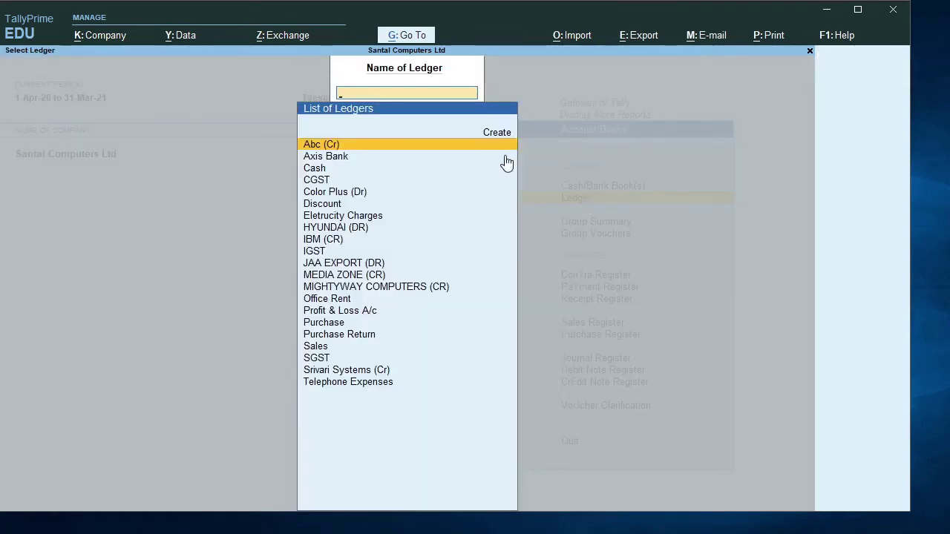
key(Return)
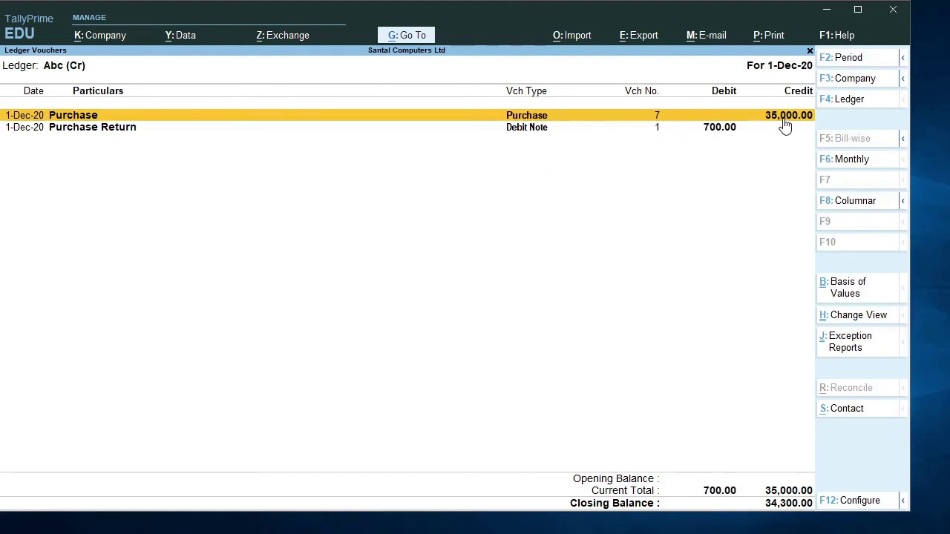
- Inspect the Purchase Return debit note in Abc (Cr)'s ledger without changing it, and return to the Gateway of Tally
key(Down)
click(717, 132)
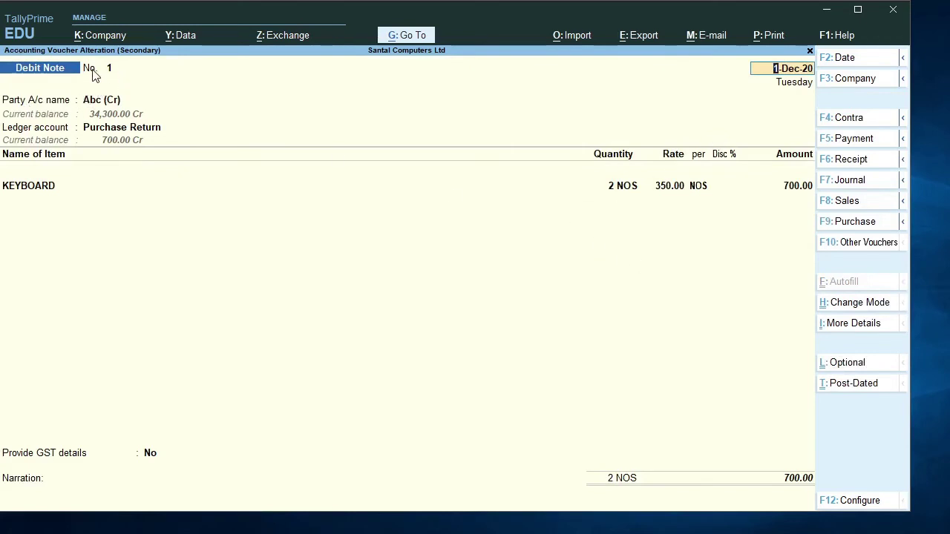
key(BackSpace)
key(Escape)
key(y)
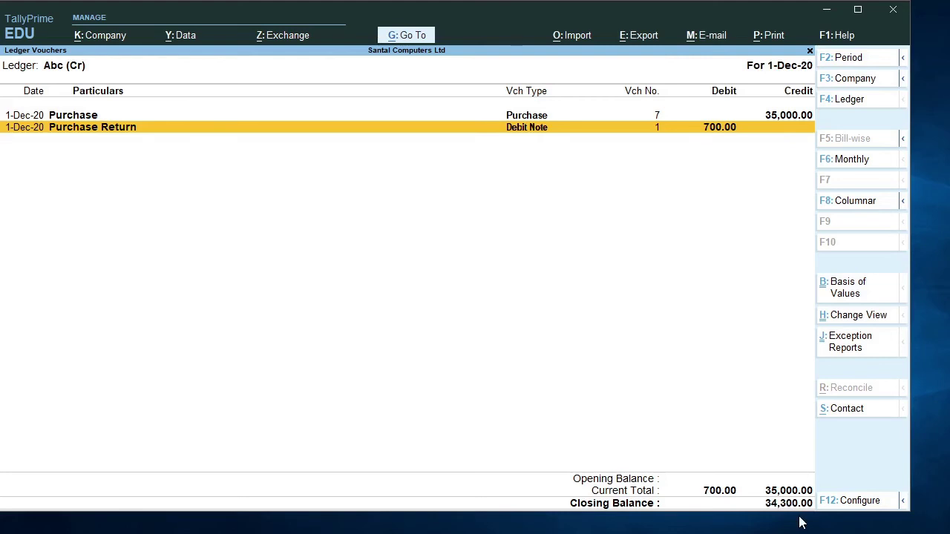
key(Escape)
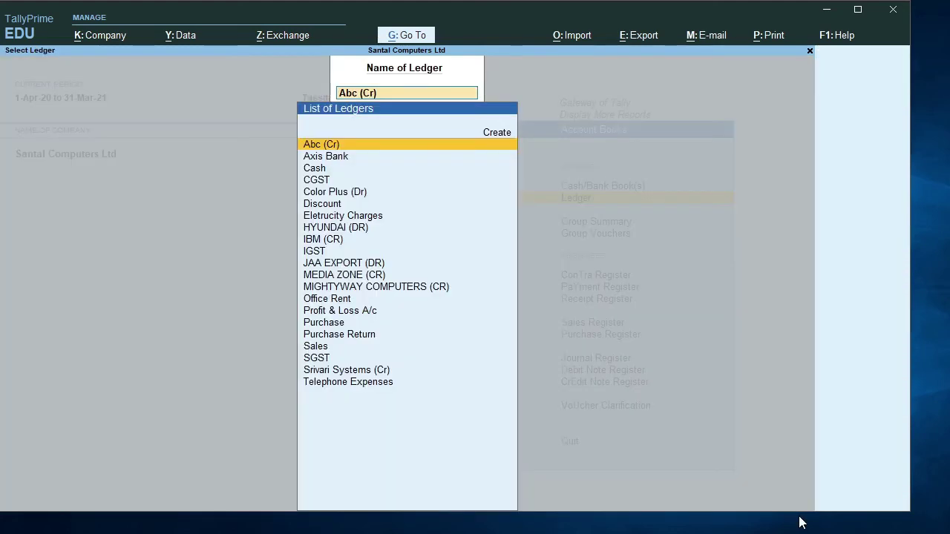
key(Escape)
key(Escape)
key(Escape)
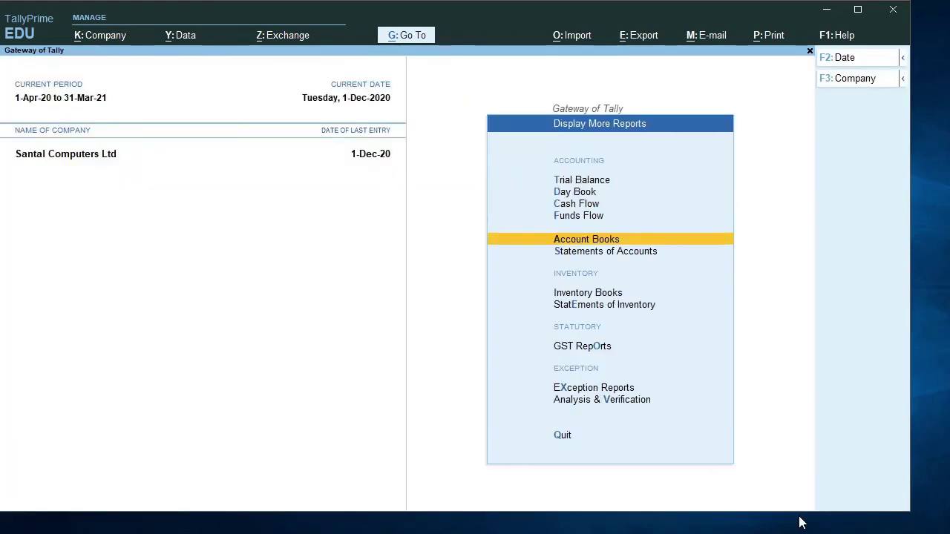
key(Escape)
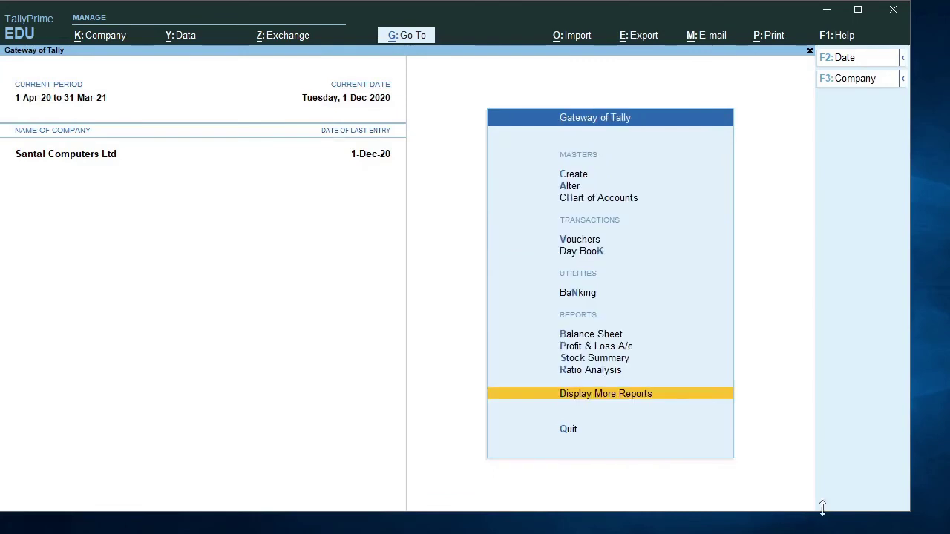
- Check KEYBOARD's monthly stock movement within the COMPUTERS group of the Stock Summary, and return to the Gateway of Tally
key(Up)
key(Up)
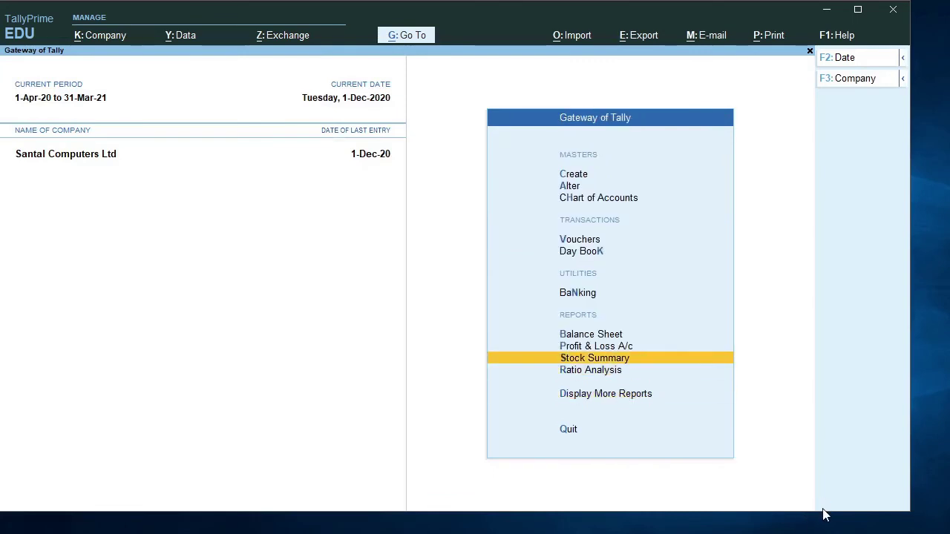
key(Return)
key(Return)
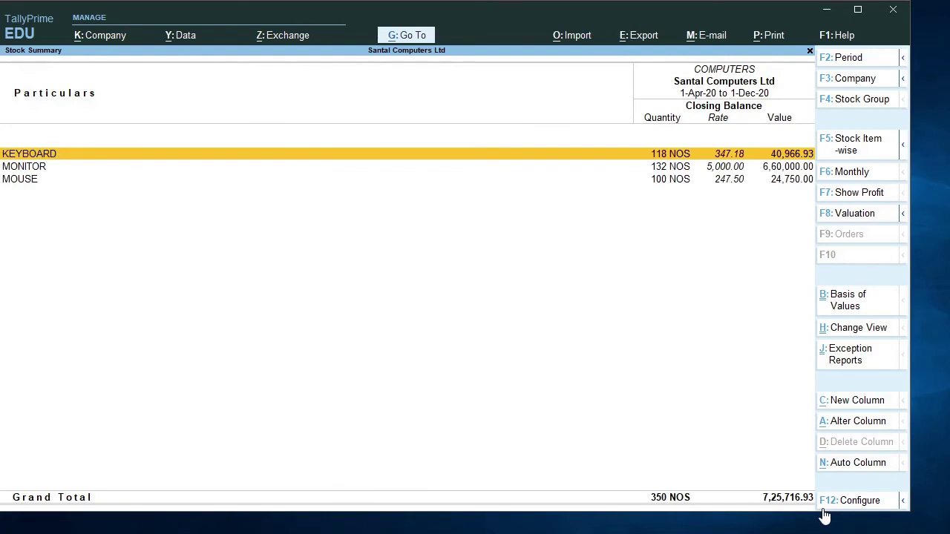
key(Return)
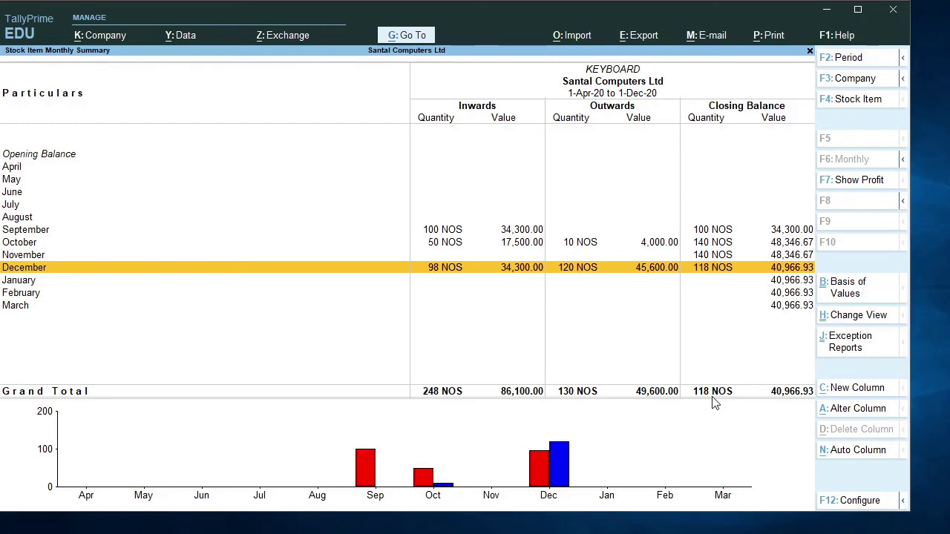
key(Escape)
key(Escape)
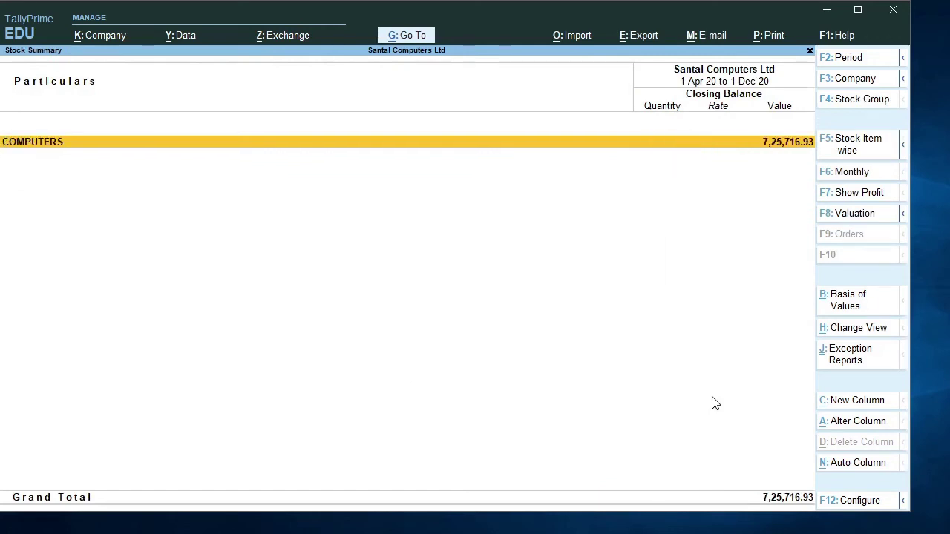
key(Escape)
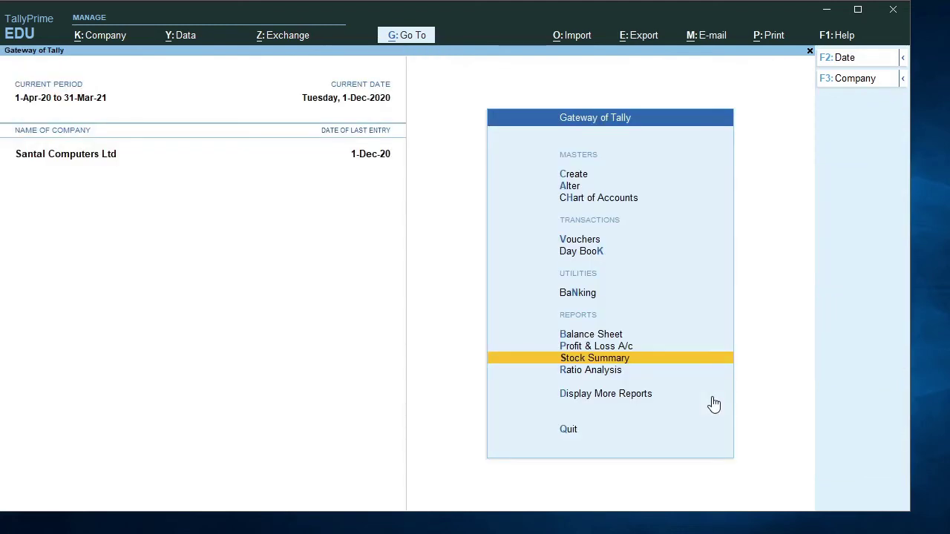
key(Escape)
key(n)
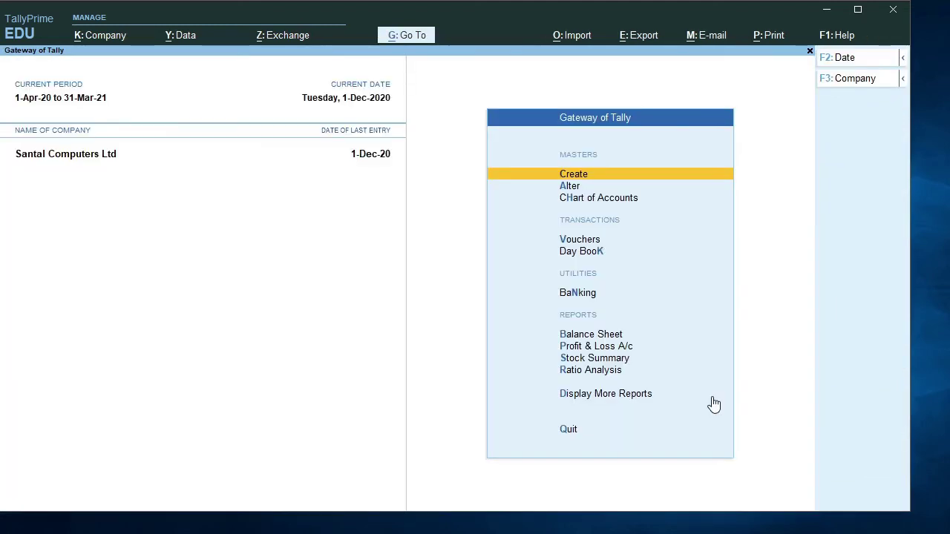
- Reopen the ledger vouchers of Abc (Cr) and add a payment voucher from there with Cash as its account
click(711, 399)
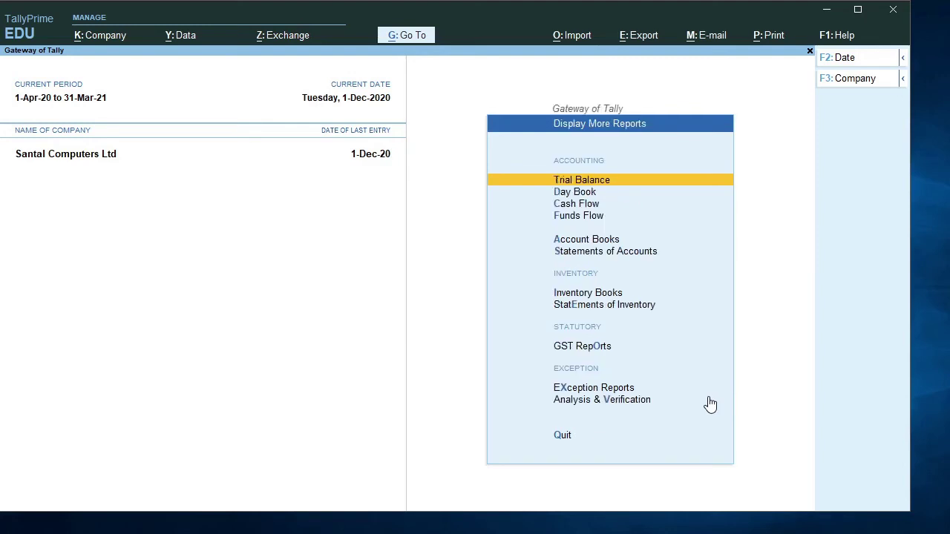
key(a)
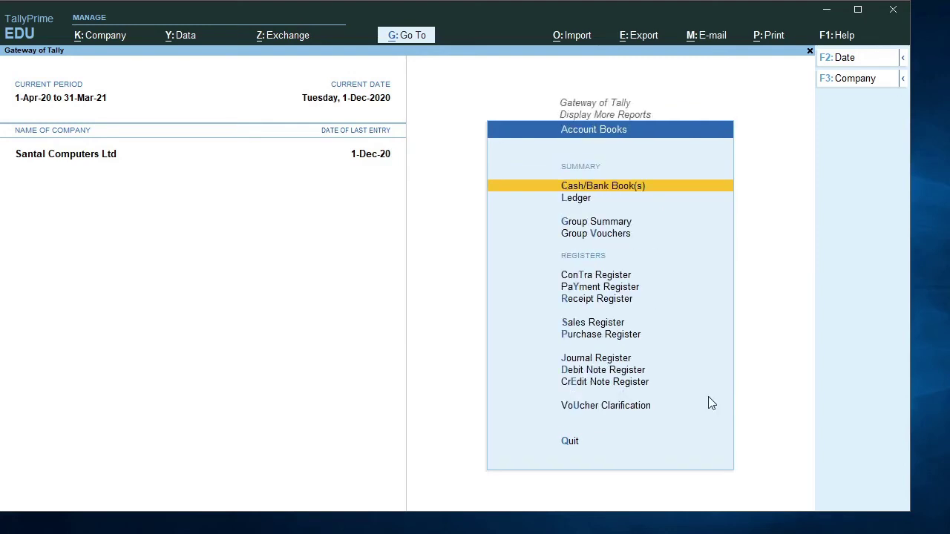
key(l)
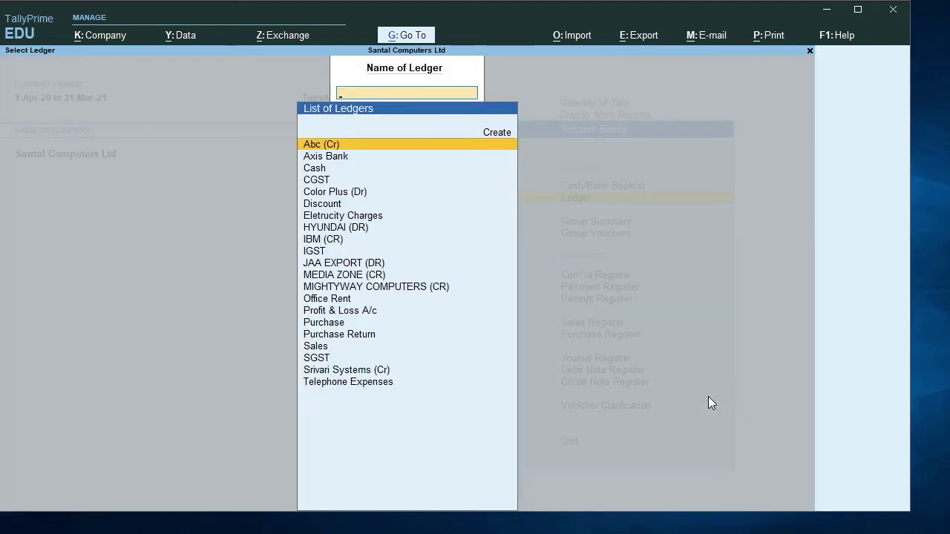
key(Return)
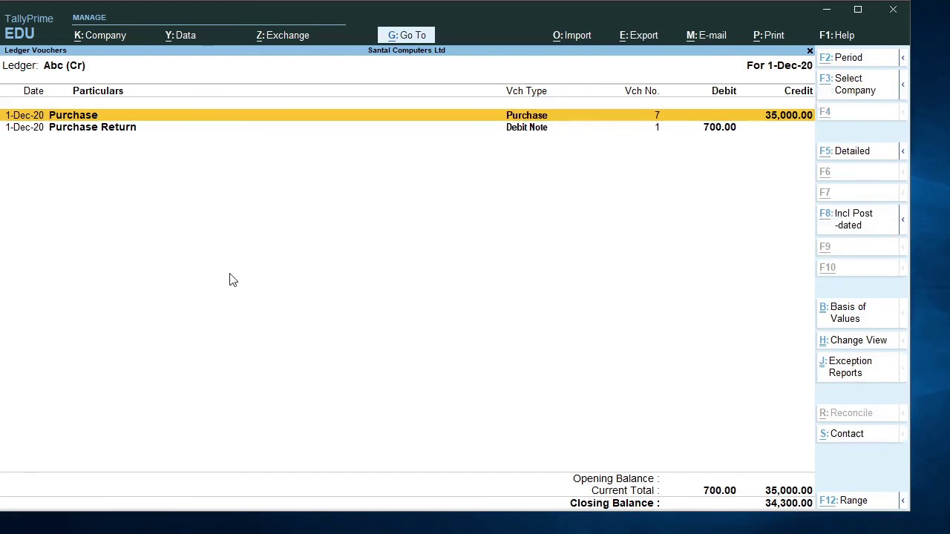
key(alt+a)
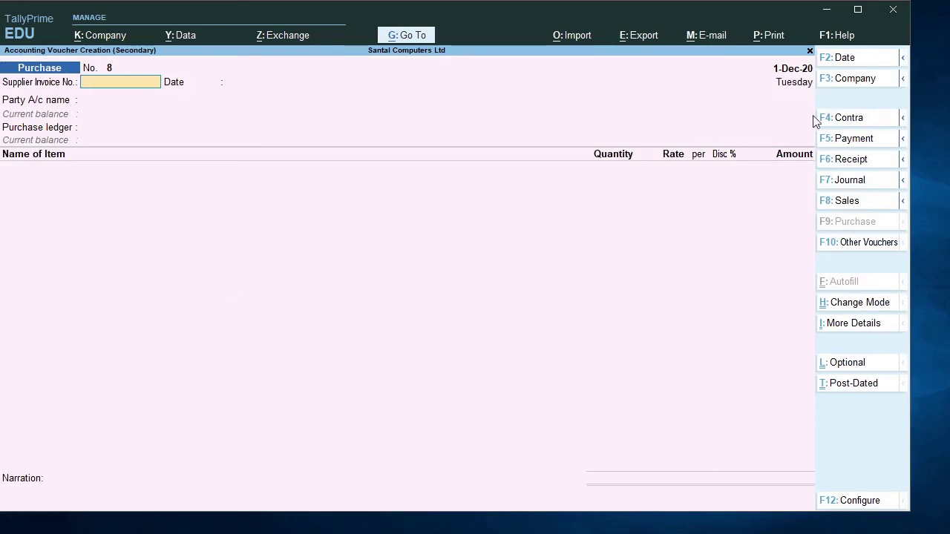
click(834, 141)
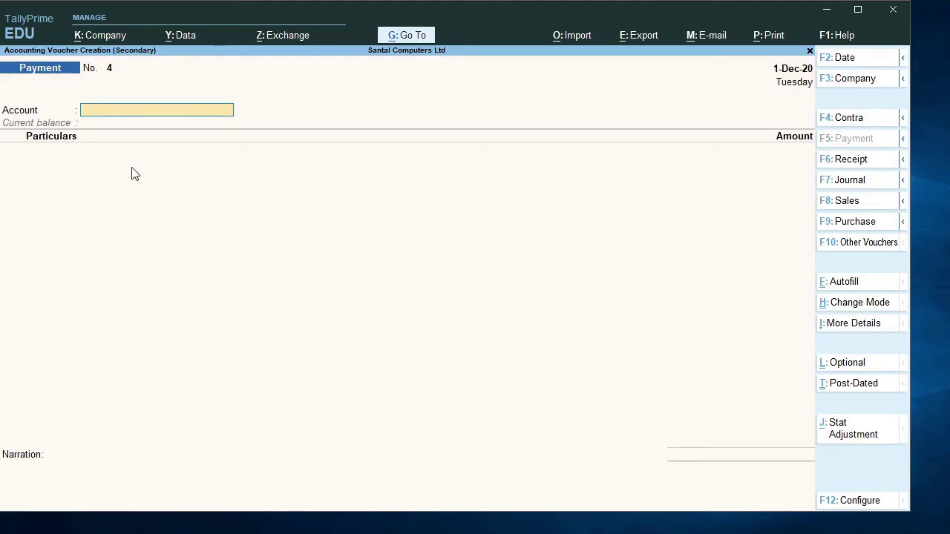
text(C)
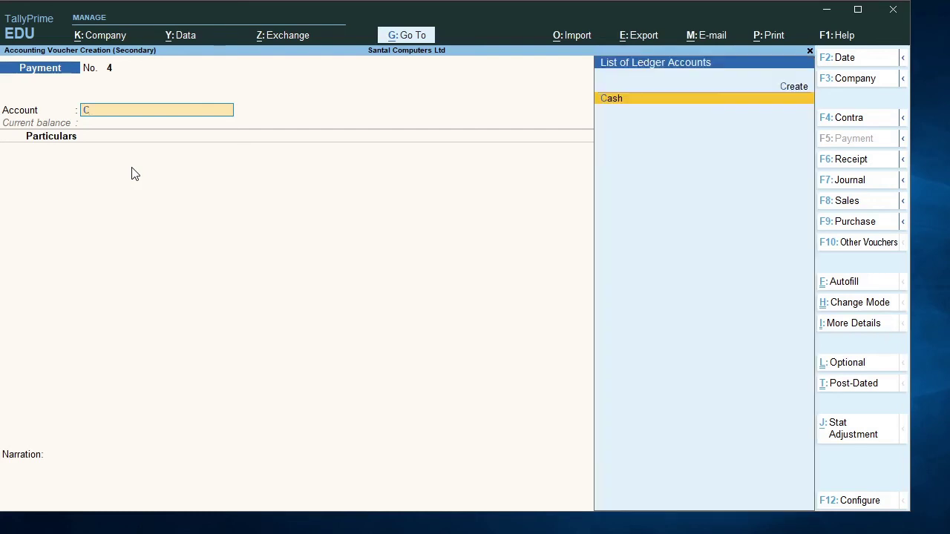
key(Return)
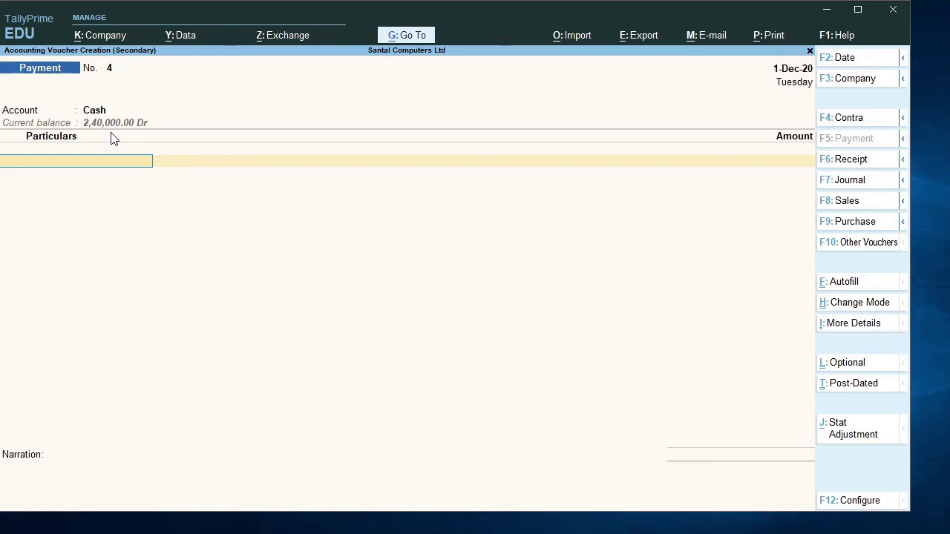
- Enter a payment of 34,300 to Abc (Cr), save the voucher without narration, and leave the ledger report
text(a)
key(Return)
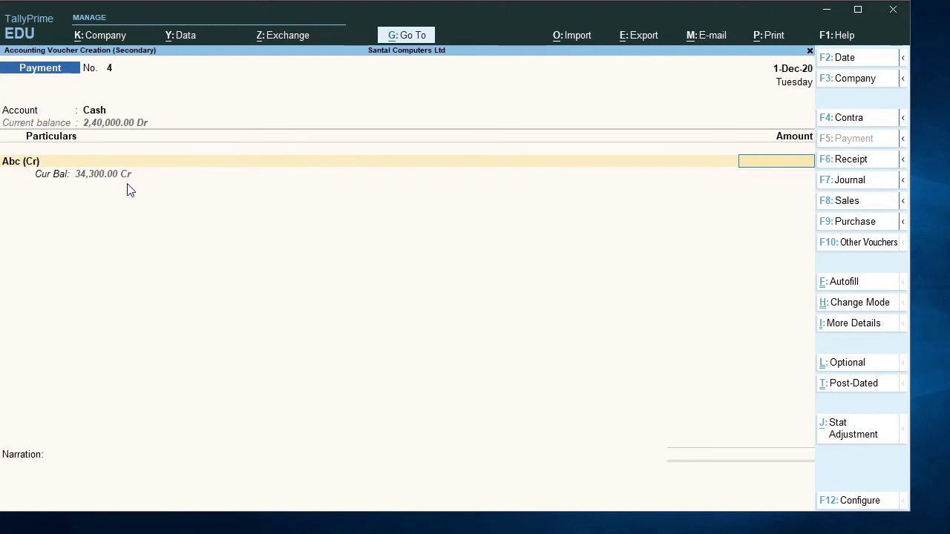
text(34300)
key(Return)
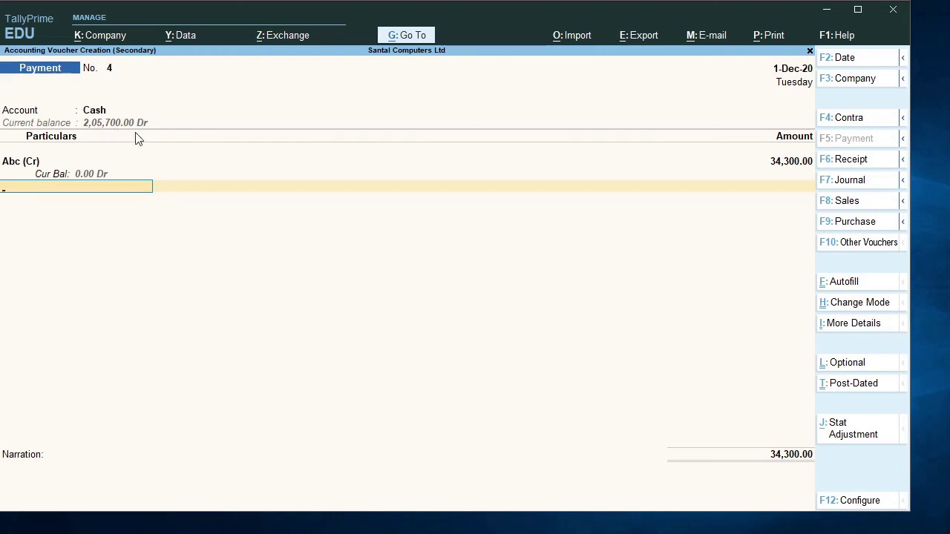
key(Return)
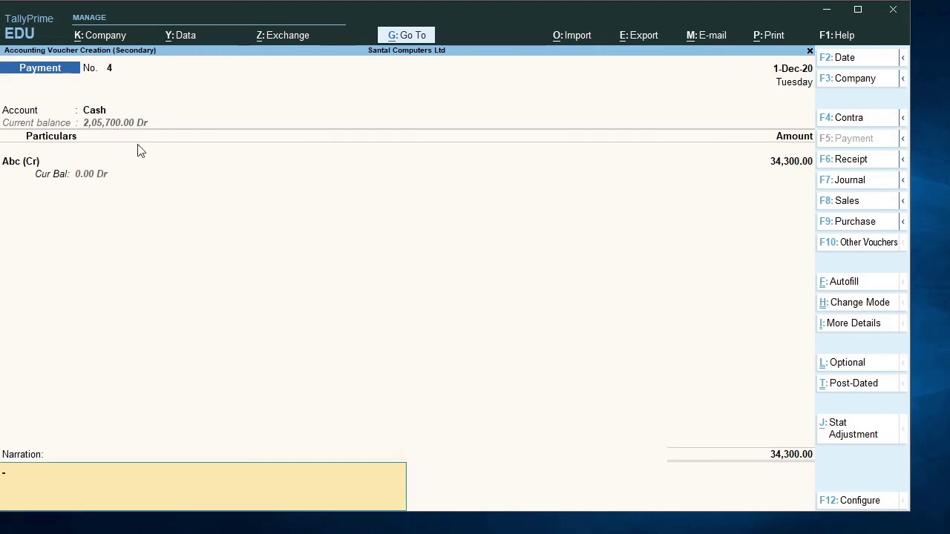
key(Return)
key(Return)
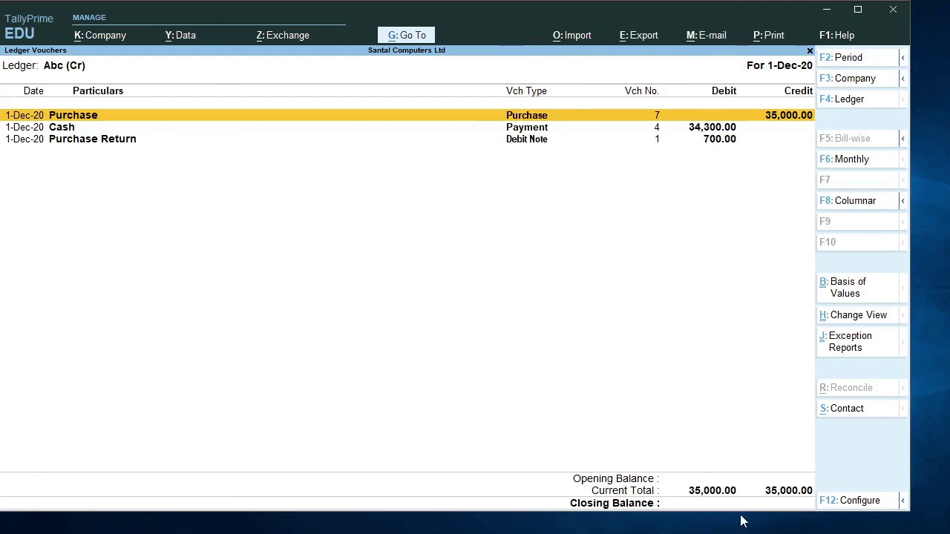
key(Escape)
key(Escape)
key(Escape)
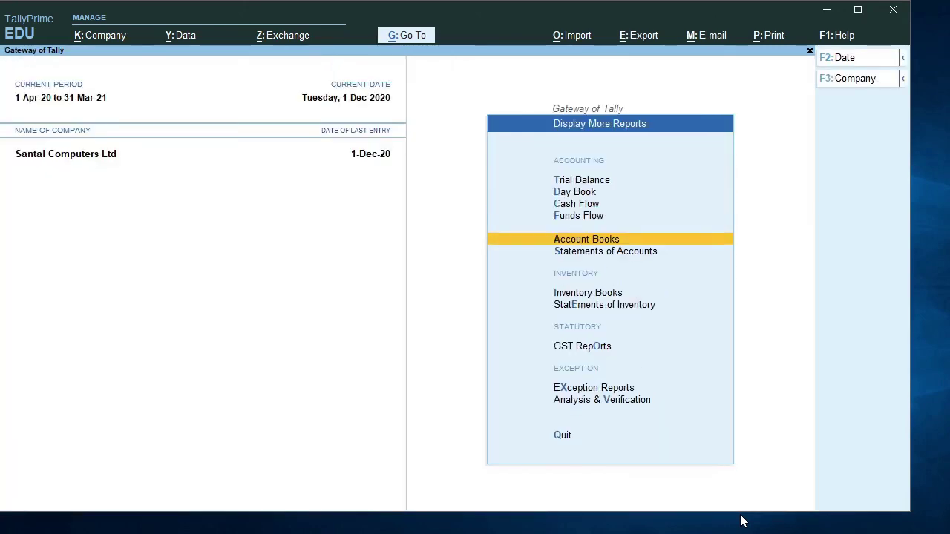
- Review the 1-Dec-20 vouchers in the Day Book, including the payment and debit note for Abc (Cr), and return to the Gateway of Tally
key(Escape)
key(Escape)
key(Escape)
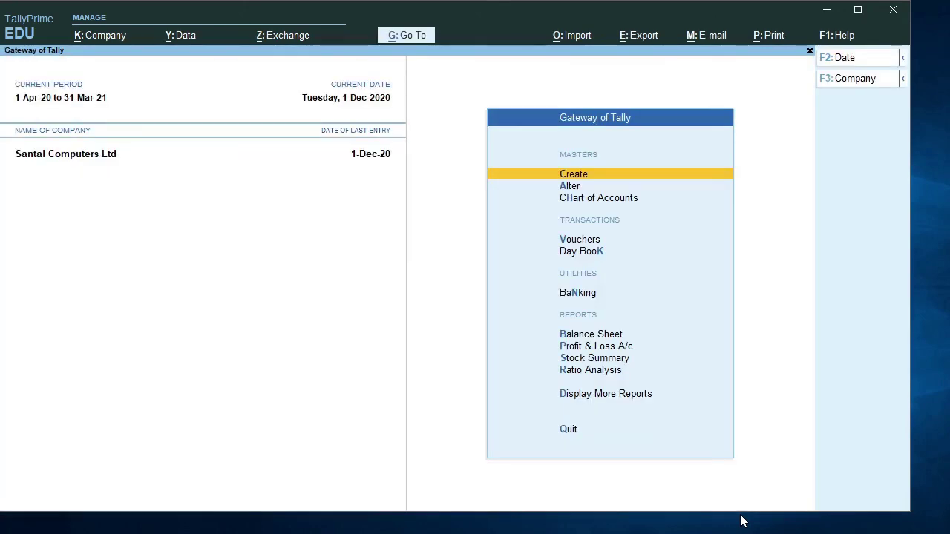
key(d)
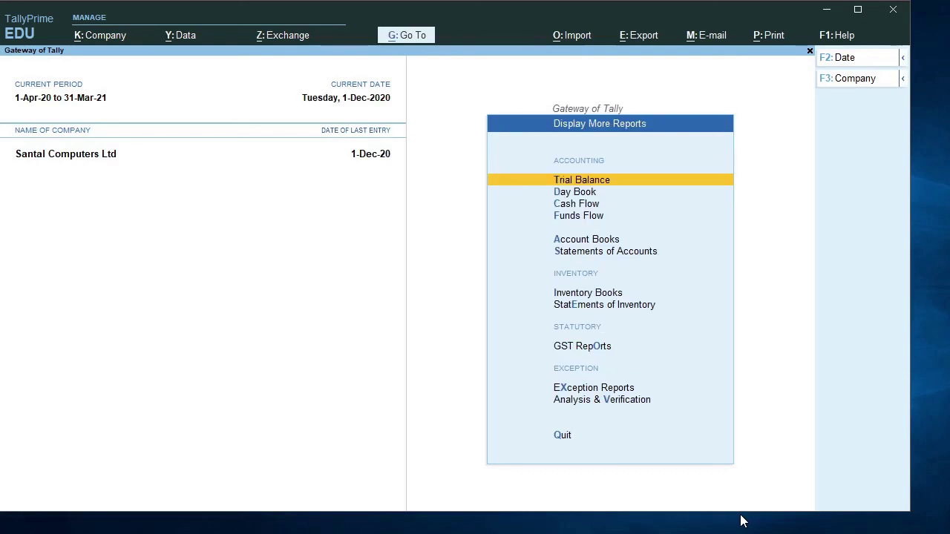
key(d)
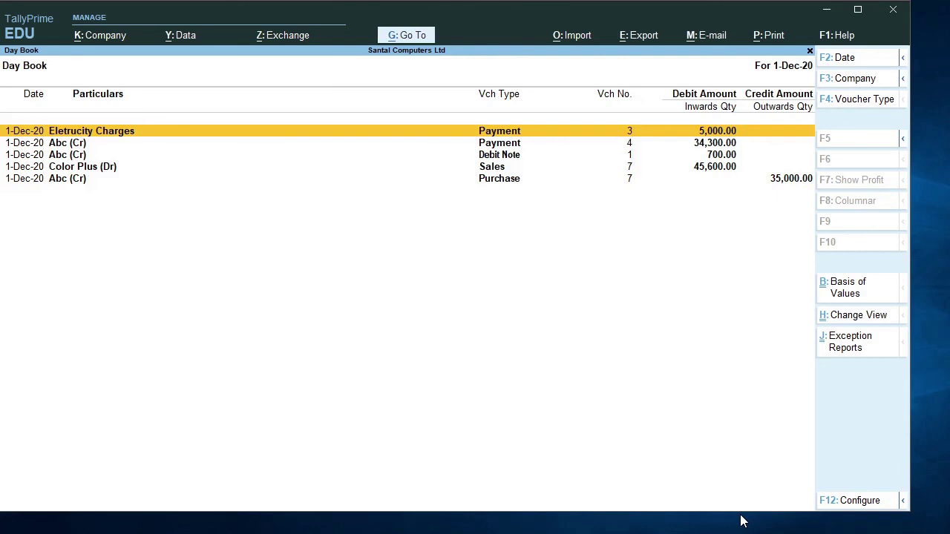
key(Down)
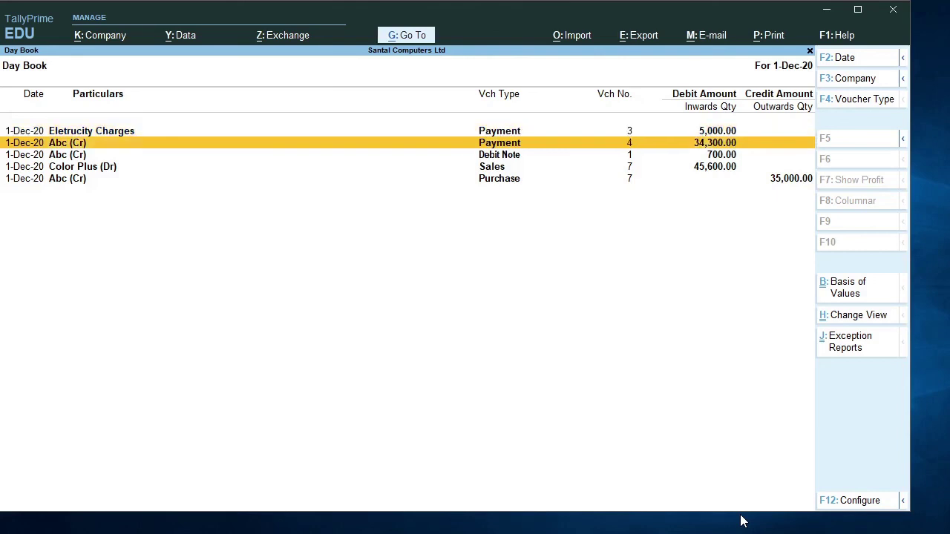
key(Down)
key(Escape)
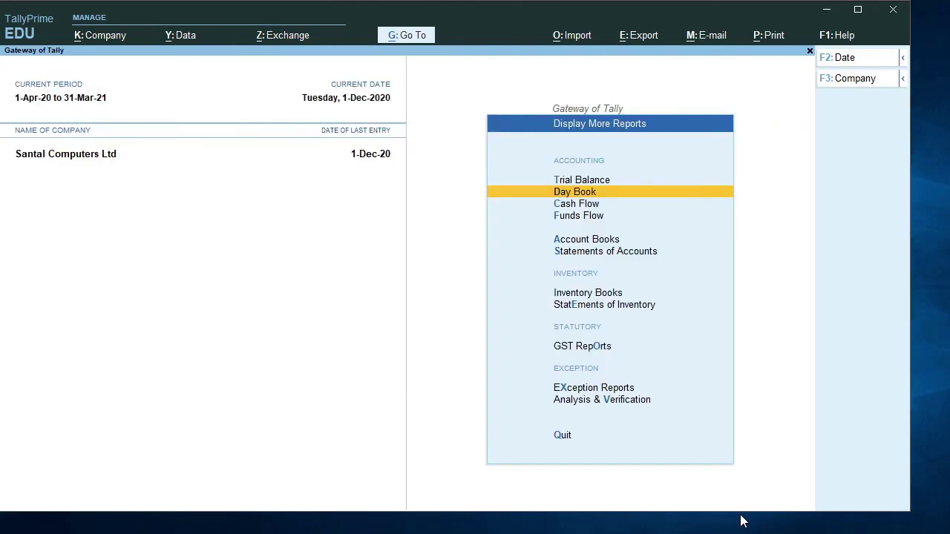
key(Escape)
key(Escape)
key(Escape)
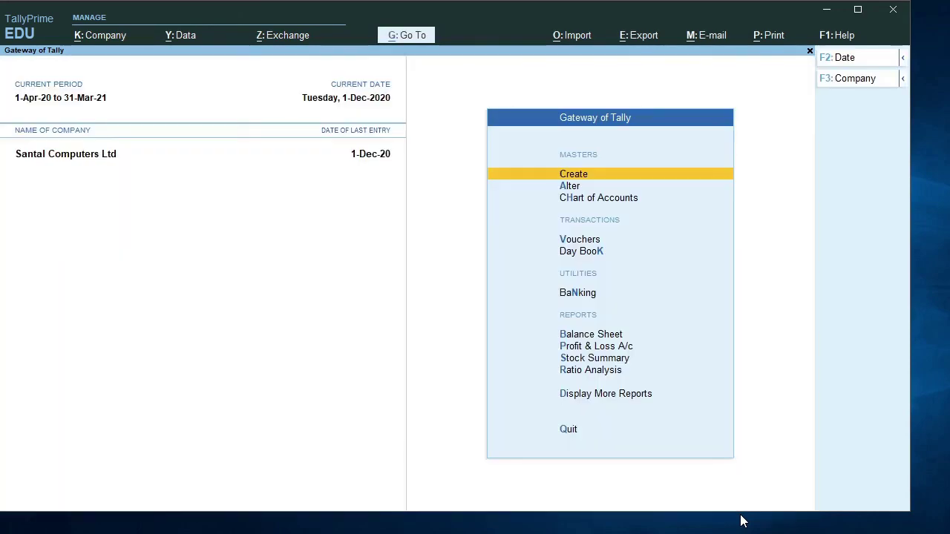
- Check the Purchase Return ledger's vouchers through the Account Books, and return to the Gateway of Tally
key(d)
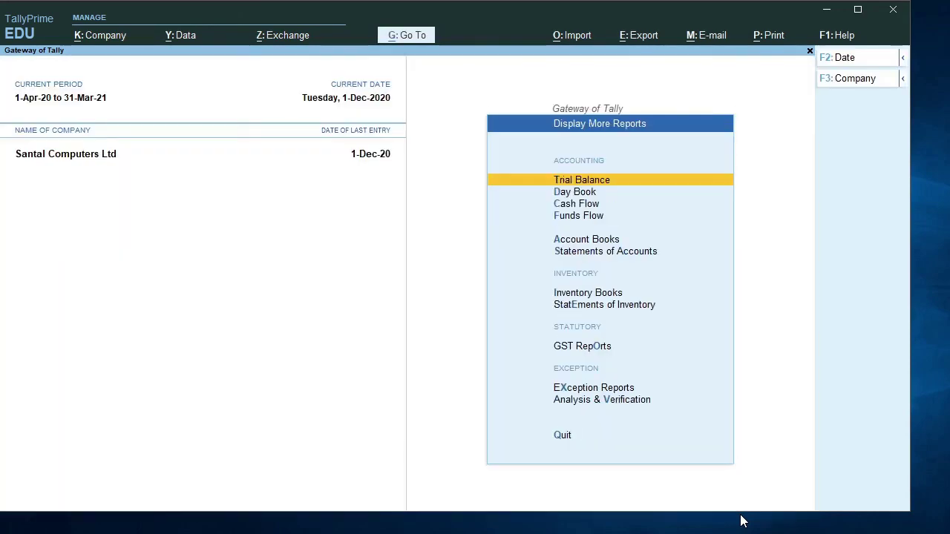
key(a)
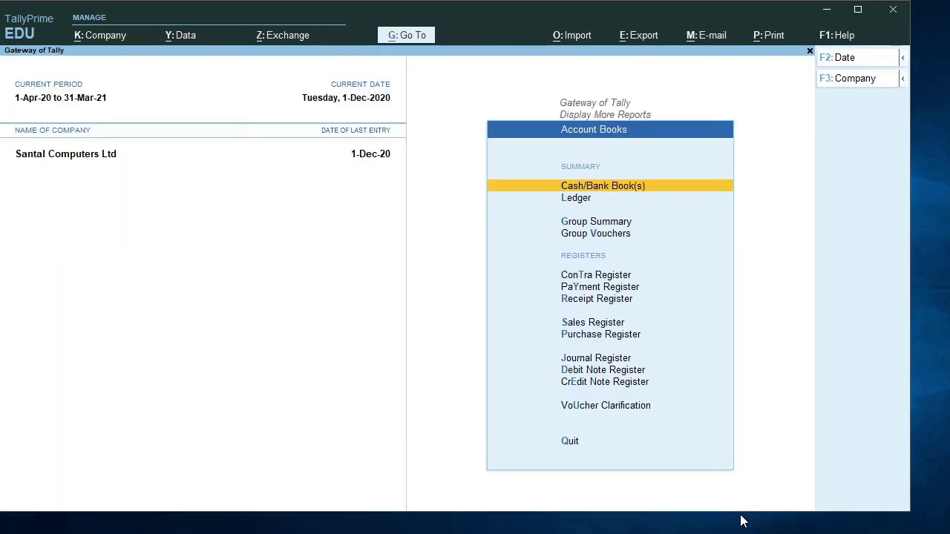
key(l)
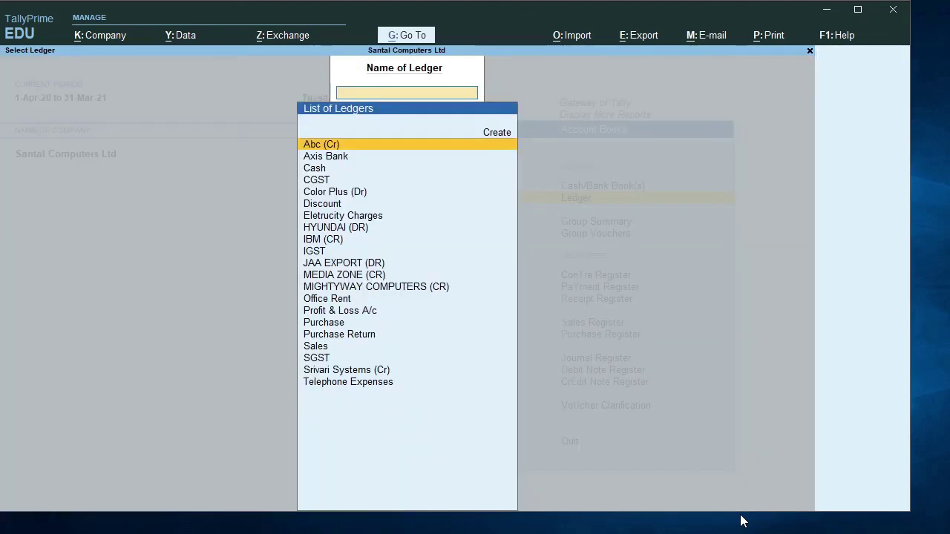
text(P)
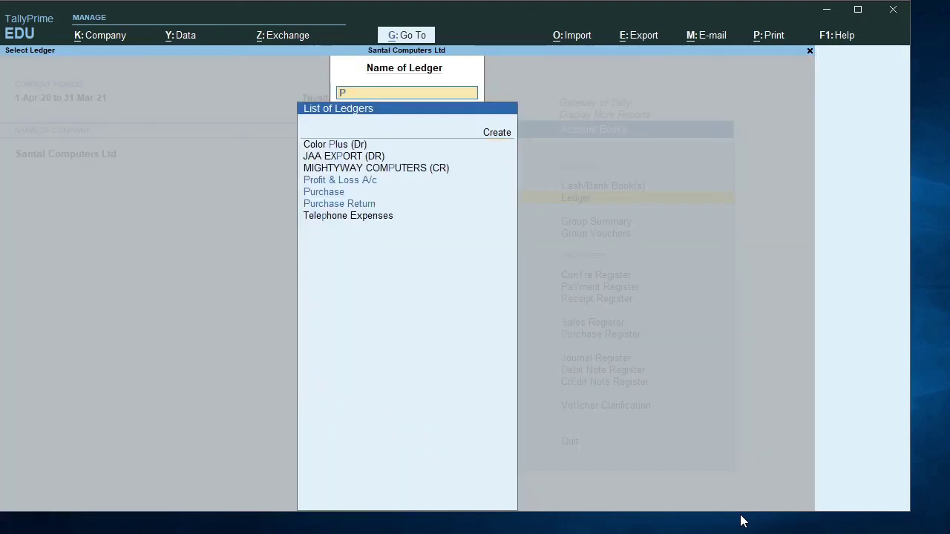
key(Down)
key(Down)
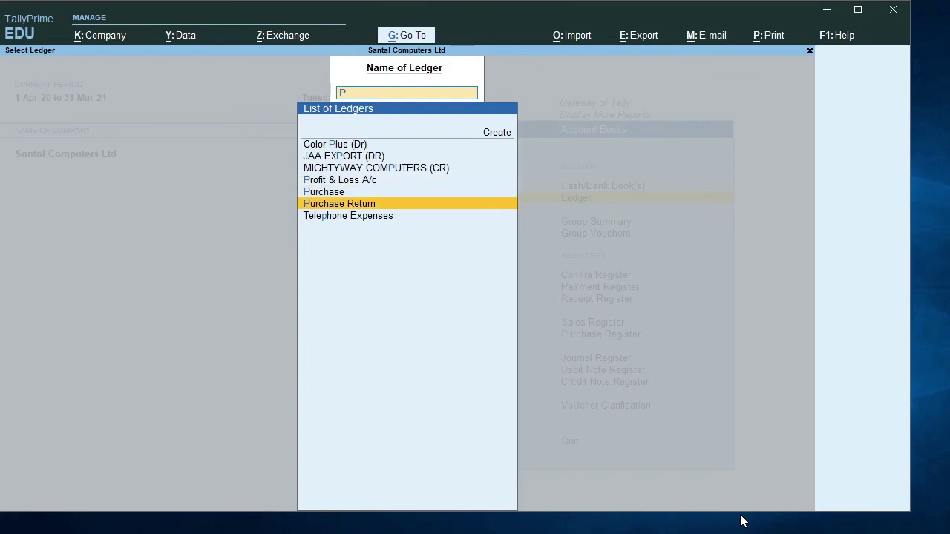
key(Return)
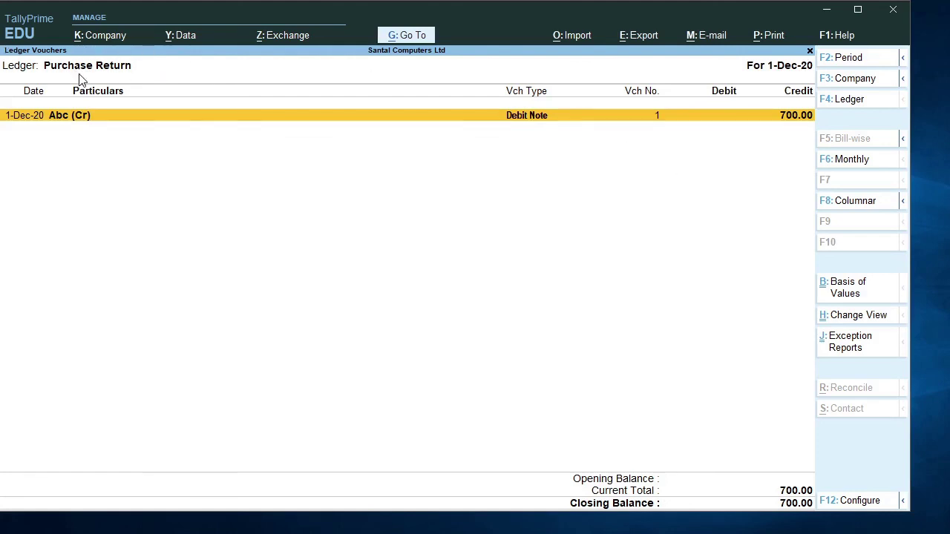
key(Escape)
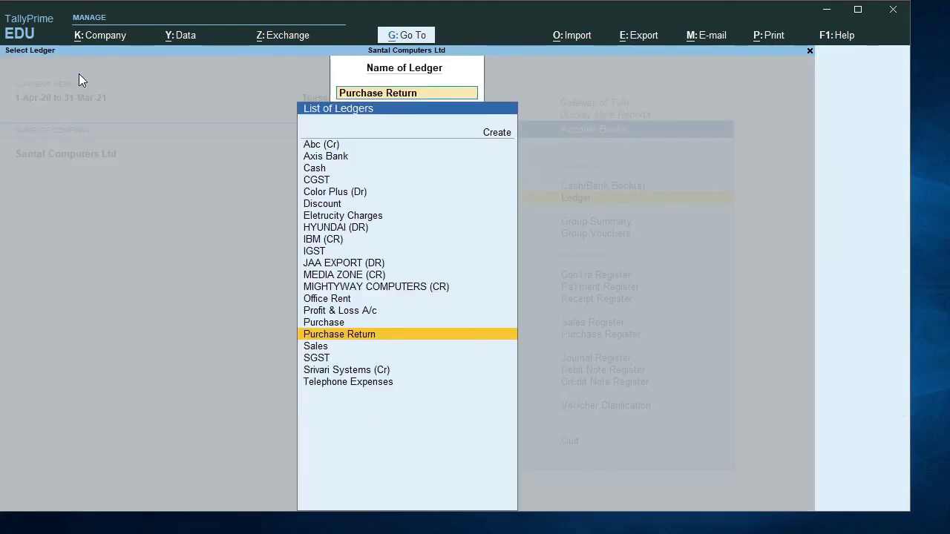
key(BackSpace)
key(Escape)
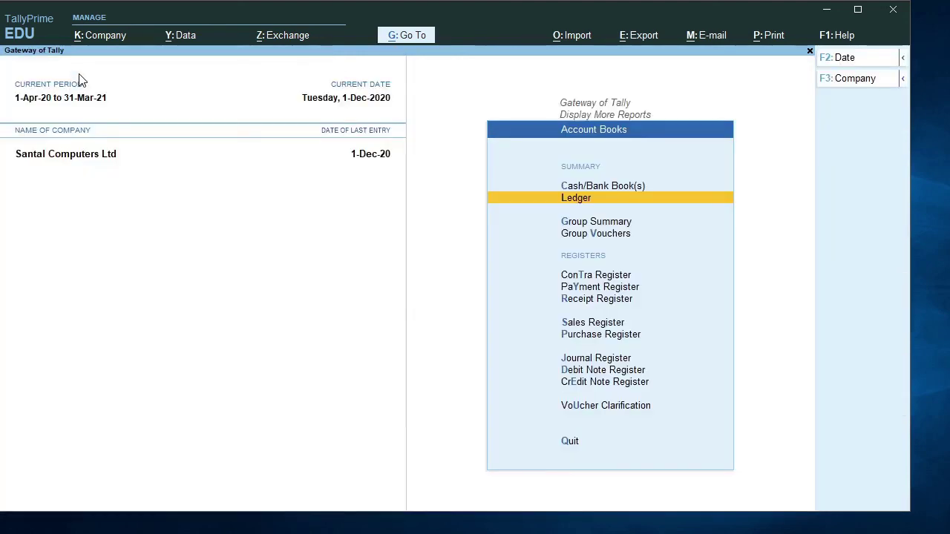
key(Escape)
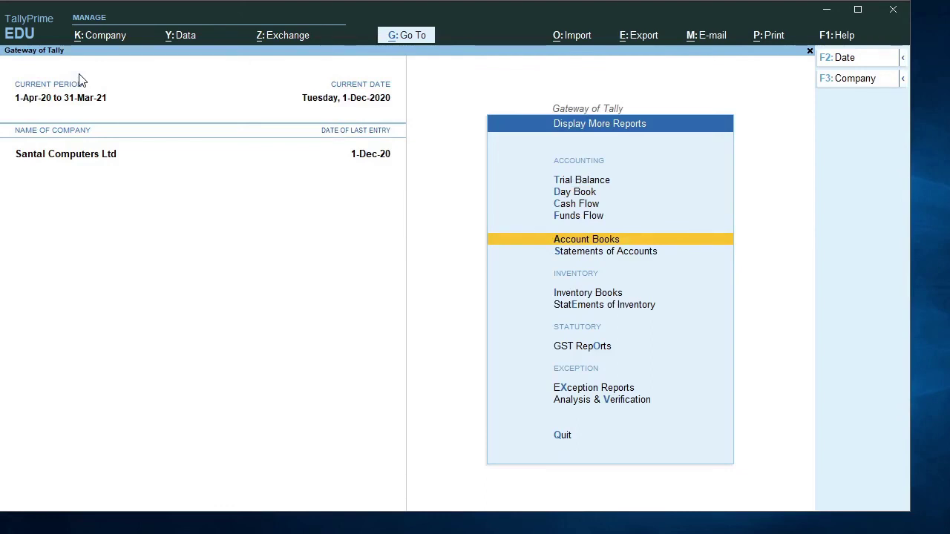
key(Escape)
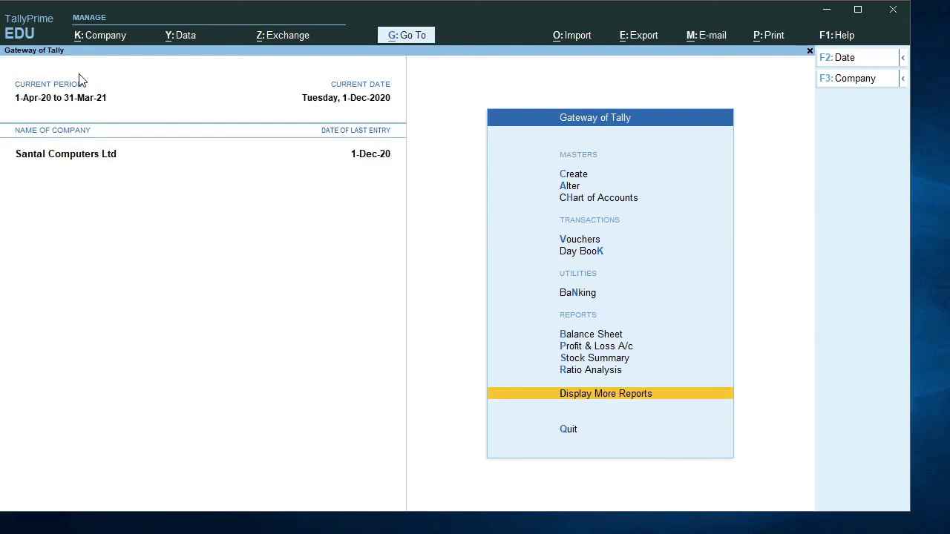
- Reopen the Purchase Return ledger vouchers and open the Abc (Cr) debit note for alteration
key(Return)
key(a)
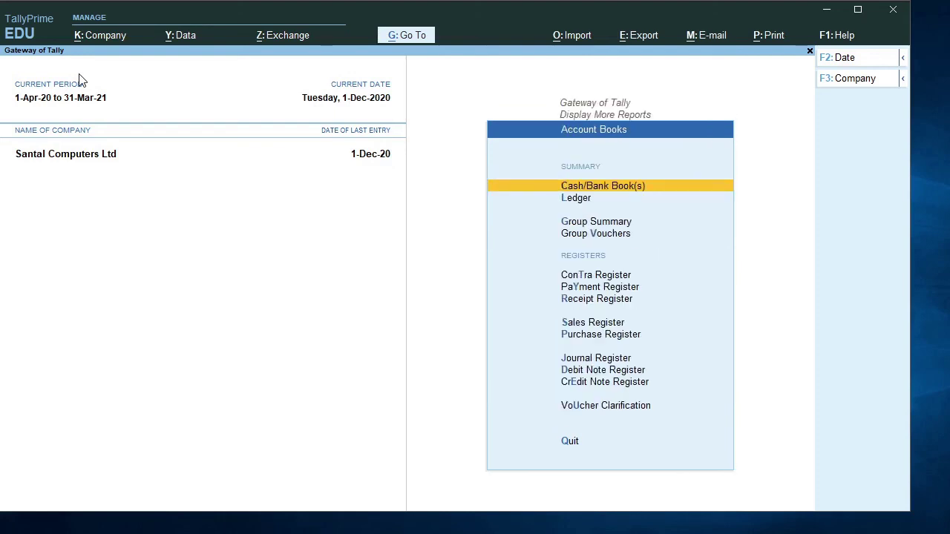
key(l)
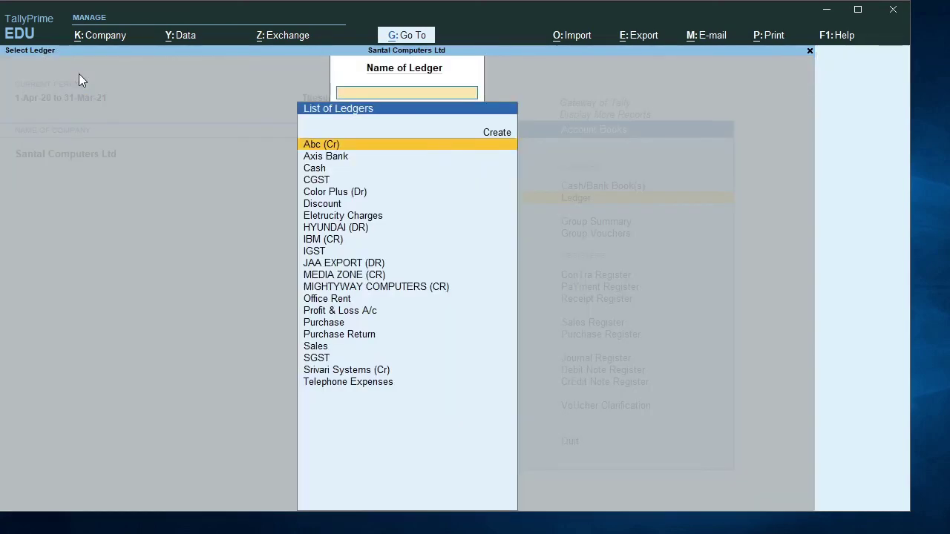
text(P)
key(Down)
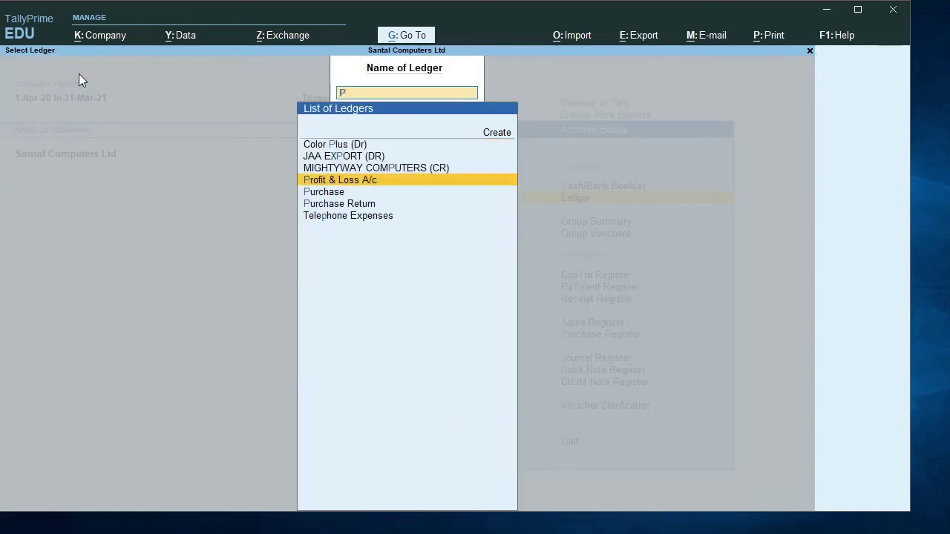
key(Down)
key(Down)
key(Return)
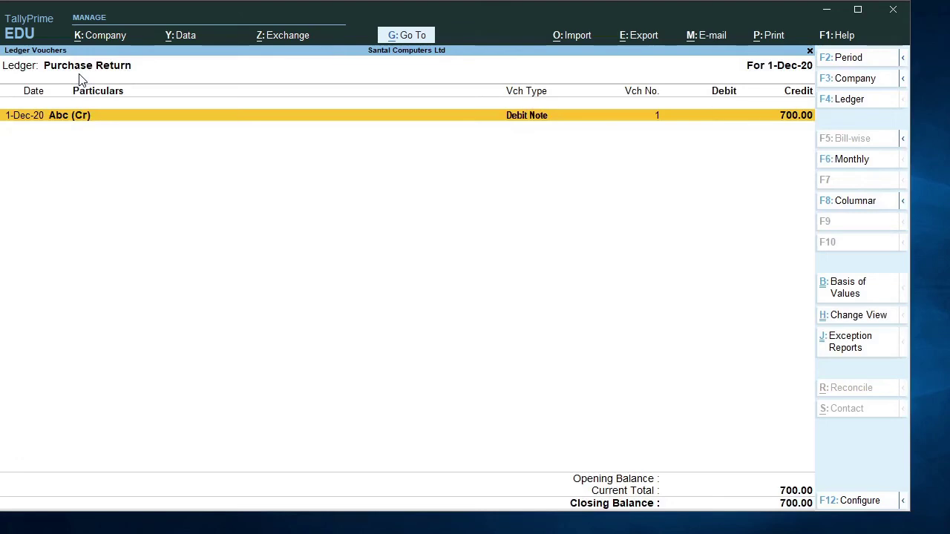
key(Return)
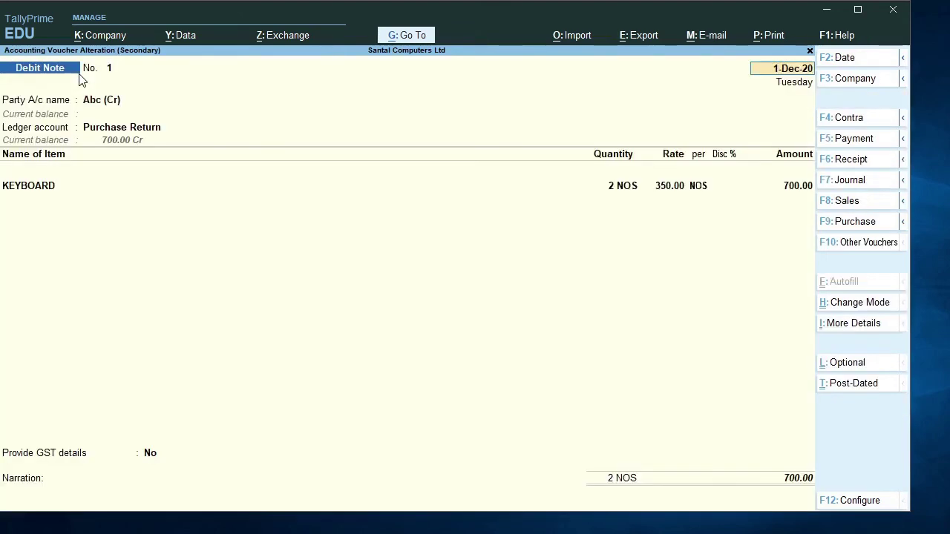
- Go through the debit note's dispatch, party and ledger details without changing them, up to the KEYBOARD quantity
key(Return)
key(Return)
key(Return)
key(Return)
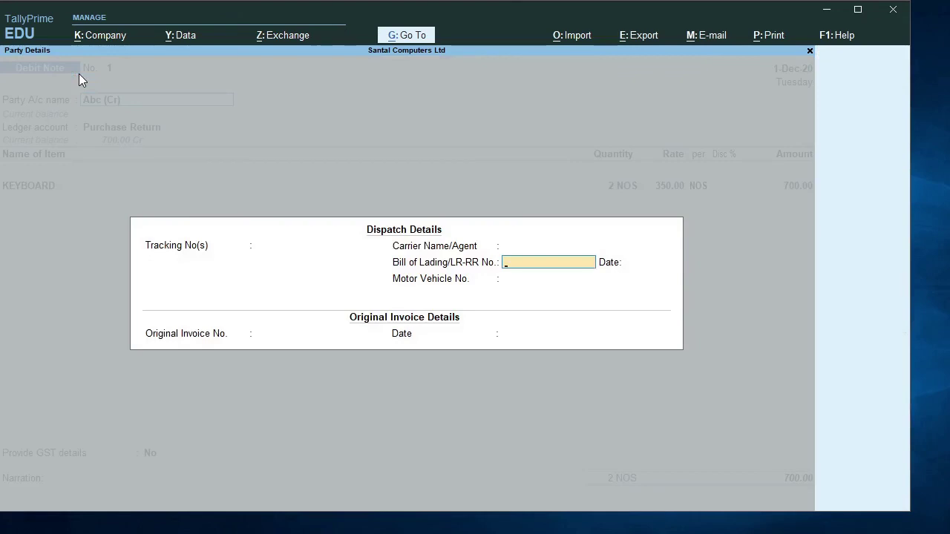
key(Return)
key(Return)
key(Return)
key(Return)
key(Return)
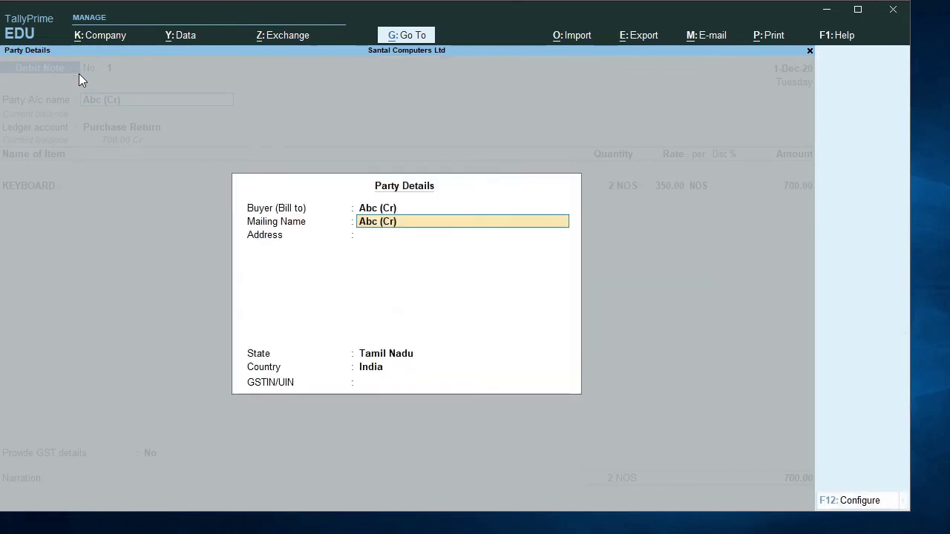
key(Return)
key(Return)
key(Return)
key(Return)
key(Return)
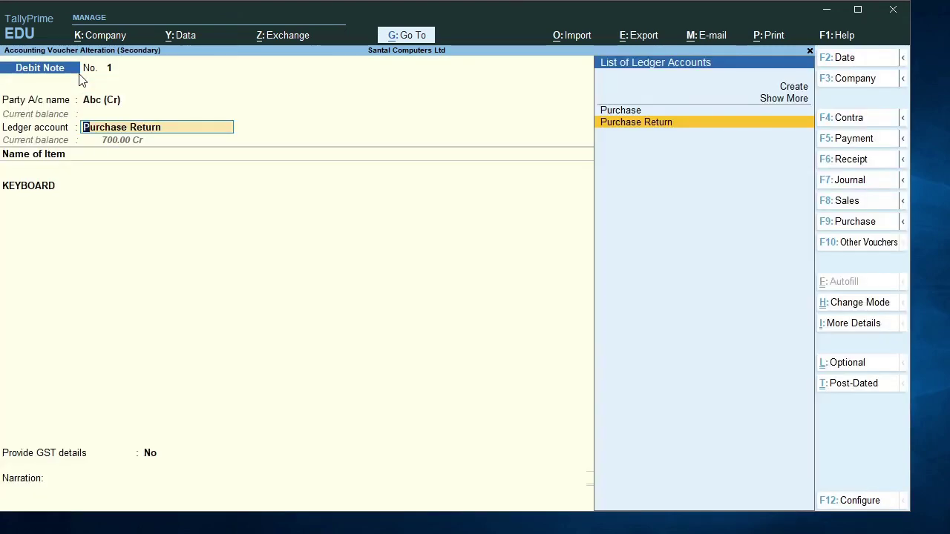
key(Return)
key(Return)
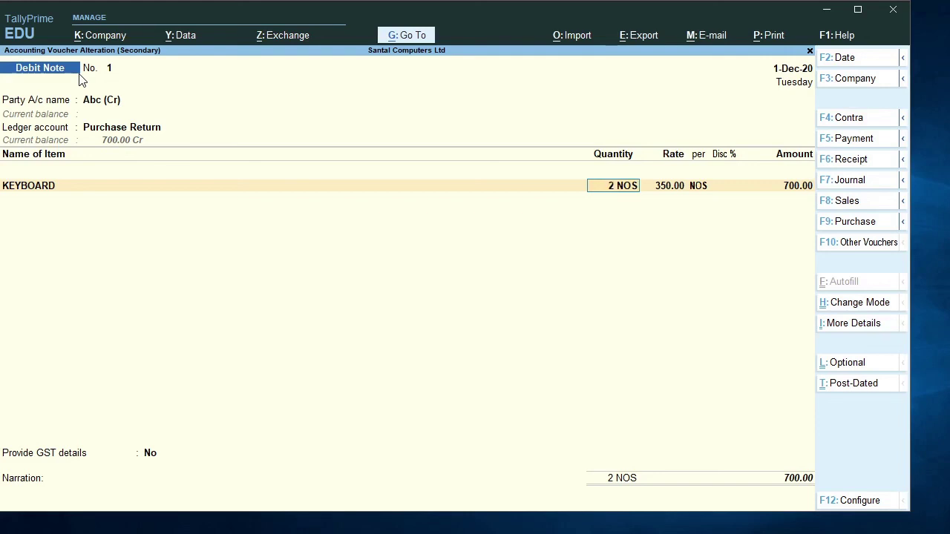
- Request deletion of the debit note but decline it, and clear the KEYBOARD quantity before backing out
key(alt+d)
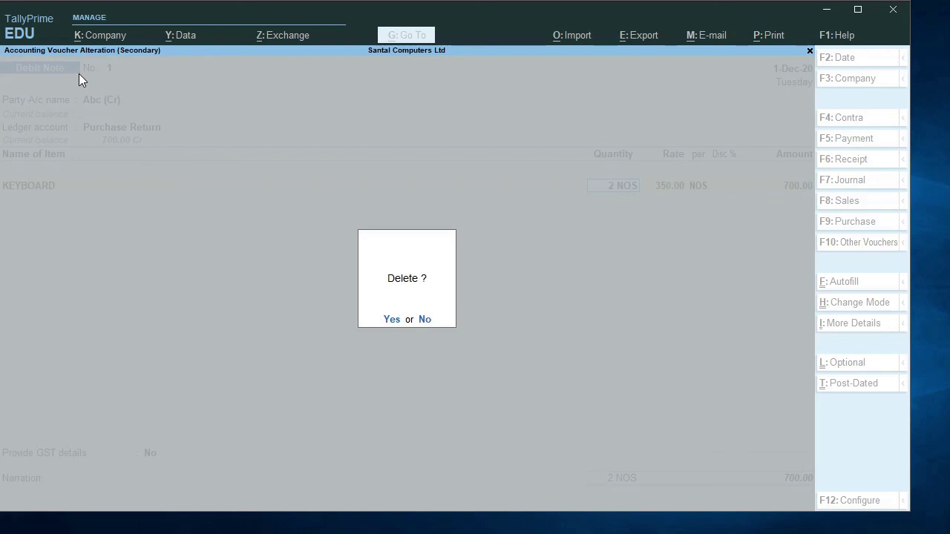
key(n)
key(BackSpace)
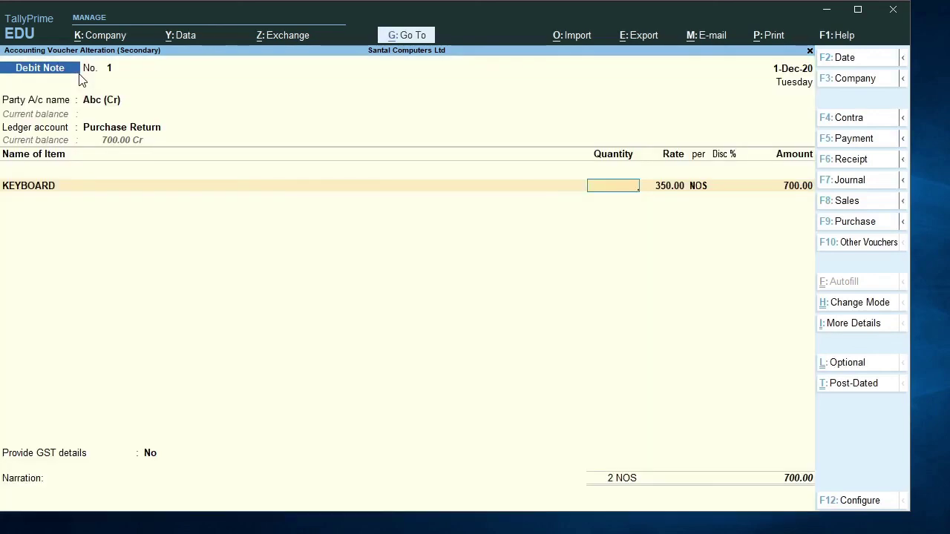
key(Escape)
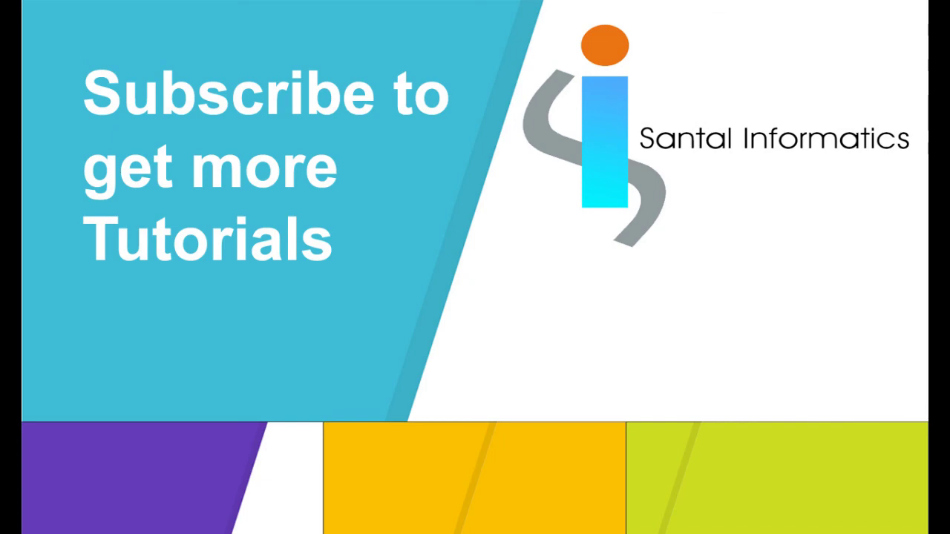